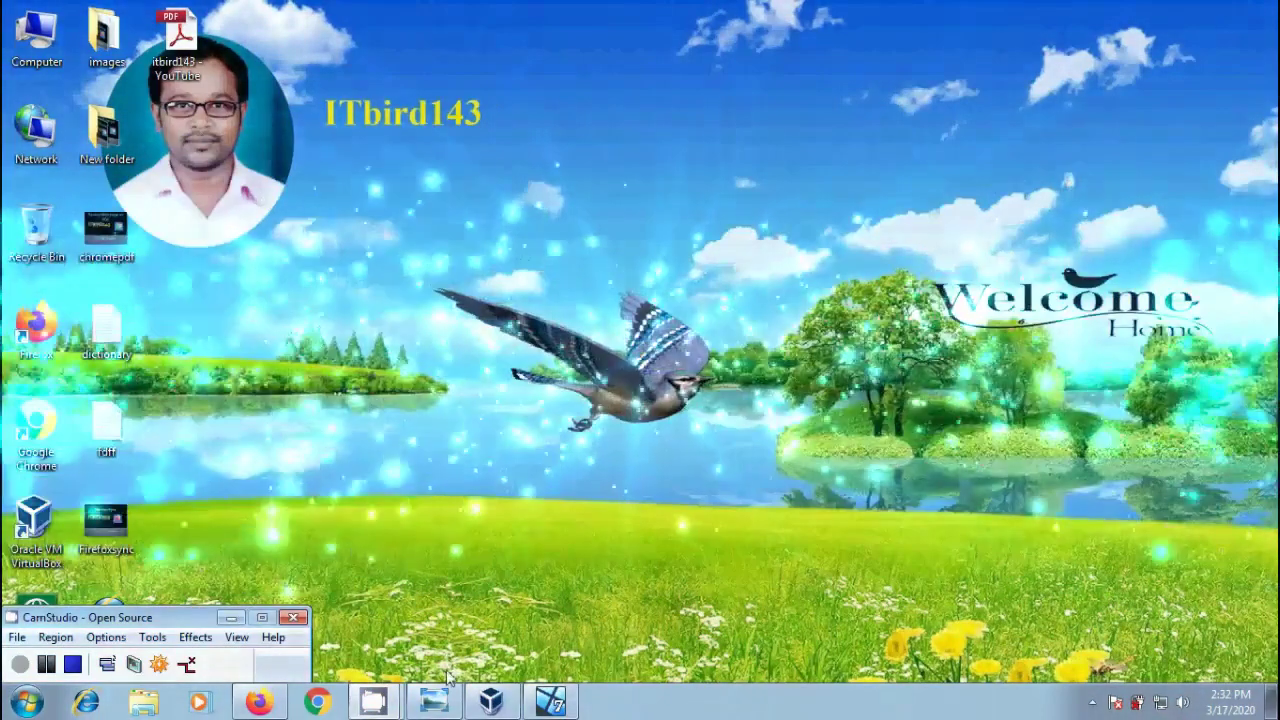
Step: Restore the Firefoxsync 'Turn on Sync' title image in Windows Photo Viewer
{"action": "left_click", "coordinate": [436, 700]}
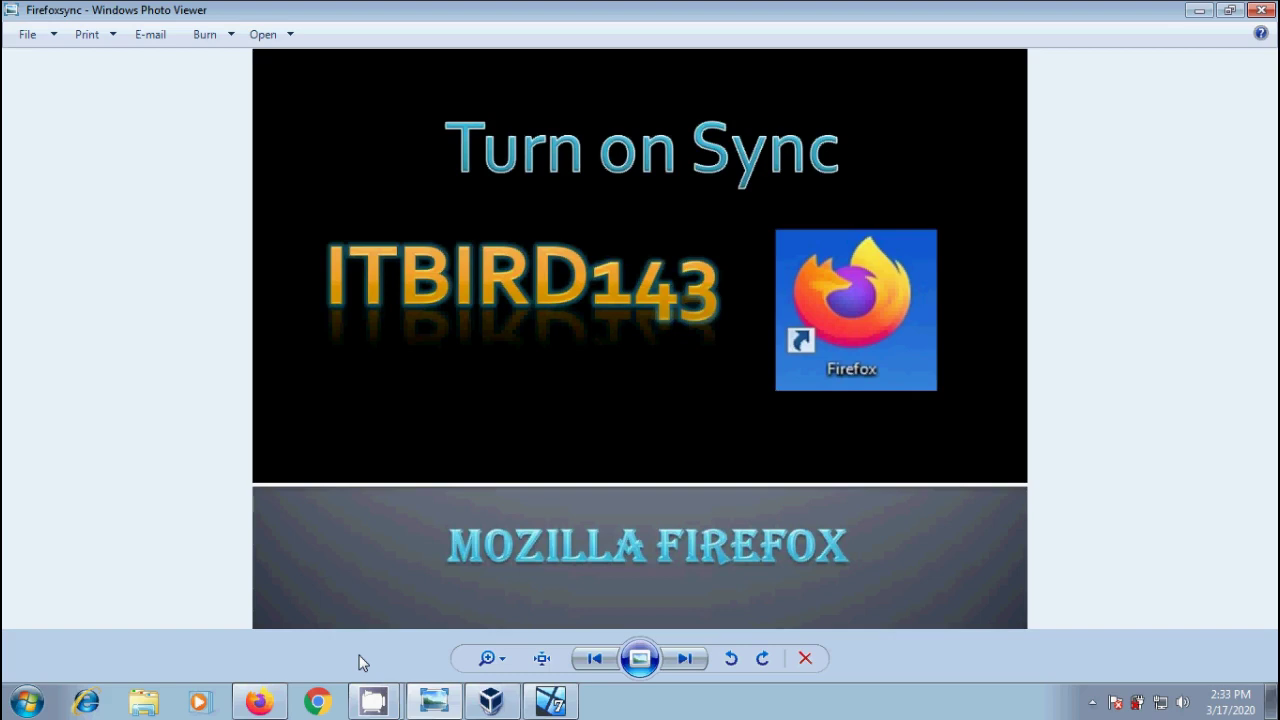
Step: In Firefox, review the bookmarks library and installed add-ons, then begin Sync sign-in
{"action": "left_click", "coordinate": [259, 701]}
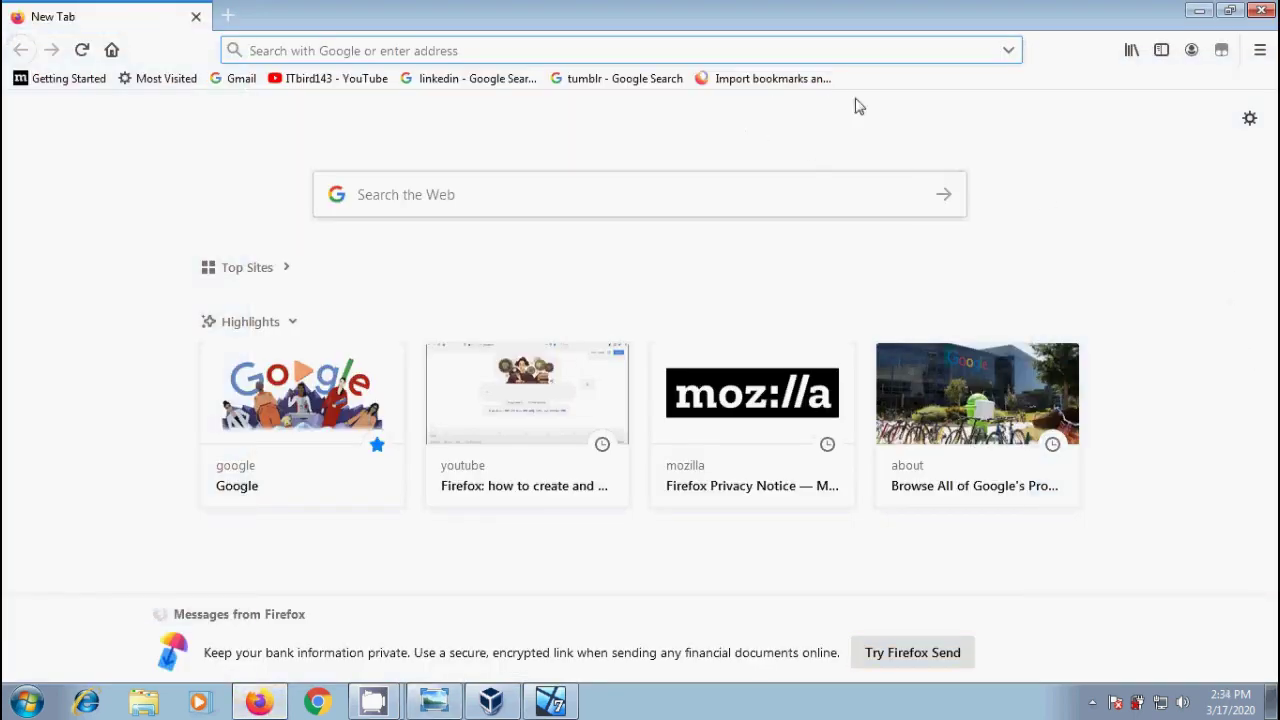
{"action": "left_click", "coordinate": [1132, 52]}
{"action": "left_click", "coordinate": [1040, 86]}
{"action": "left_click", "coordinate": [1260, 50]}
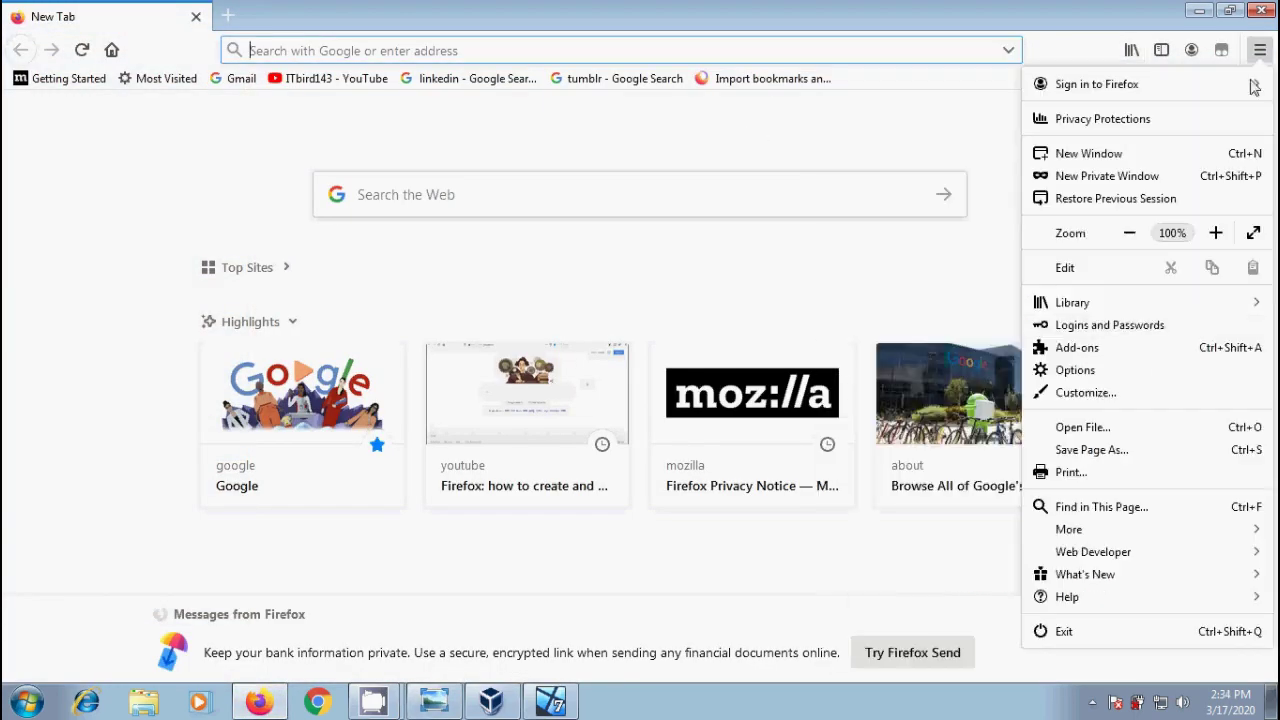
{"action": "left_click", "coordinate": [1152, 358]}
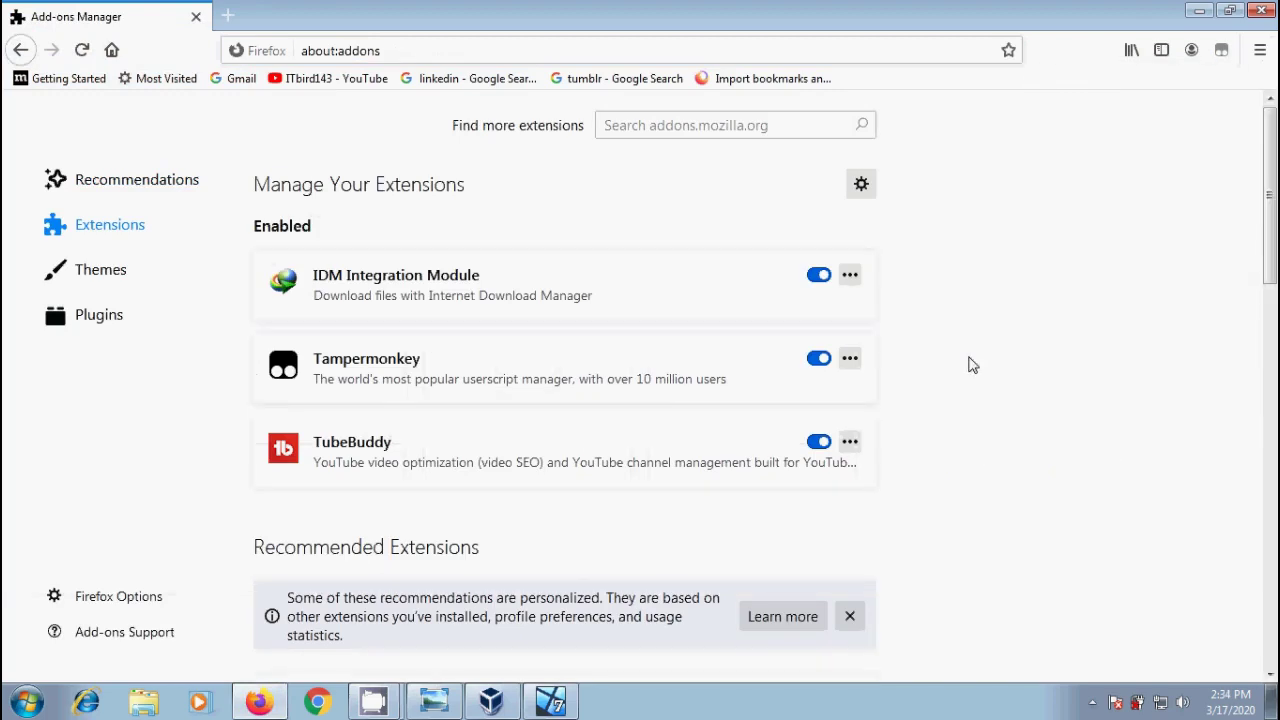
{"action": "left_click", "coordinate": [1192, 50]}
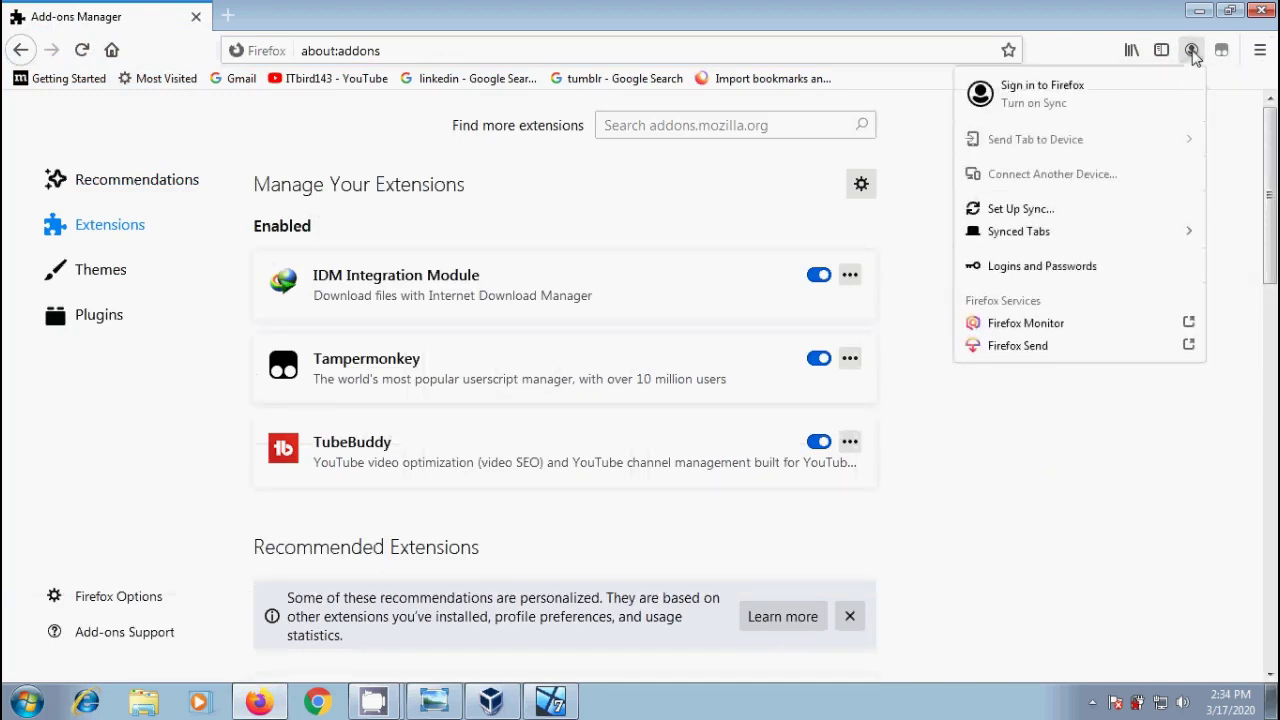
{"action": "left_click", "coordinate": [1040, 92]}
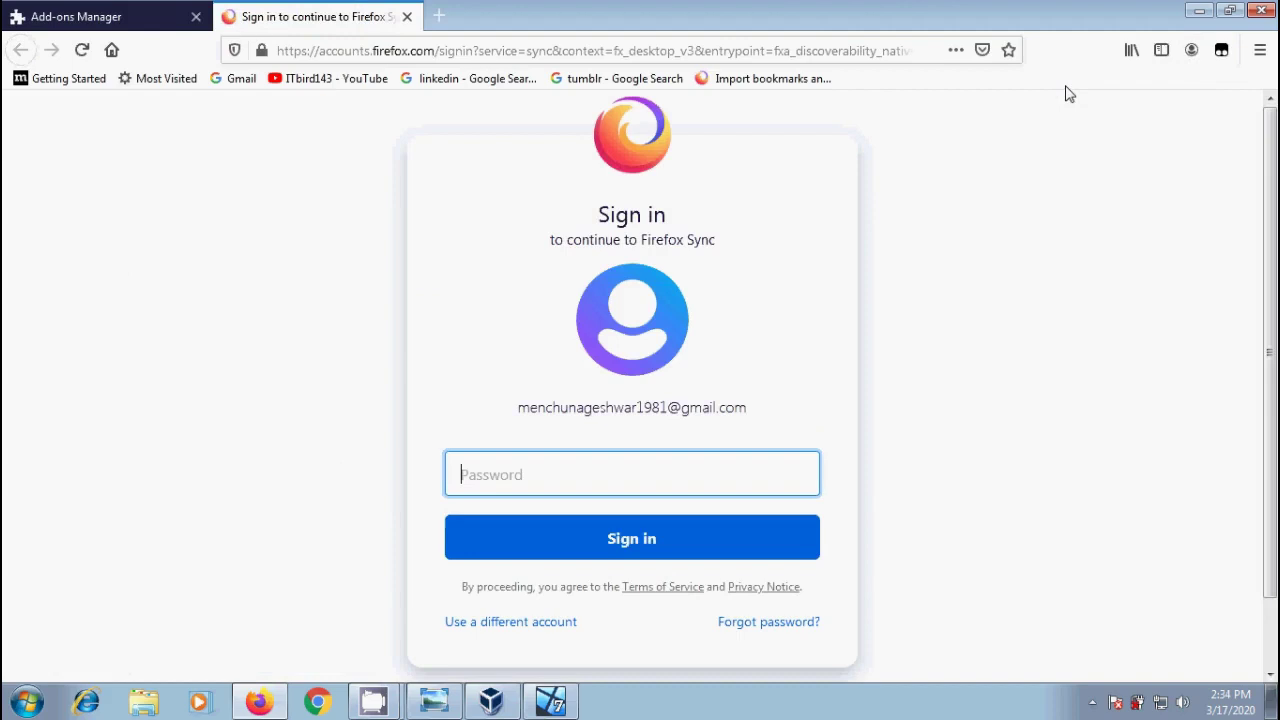
Step: Replace the prefilled email with a different account's email address and submit it
{"action": "left_click", "coordinate": [534, 624]}
{"action": "key", "text": "BackSpace"}
{"action": "key", "text": "BackSpace"}
{"action": "key", "text": "BackSpace"}
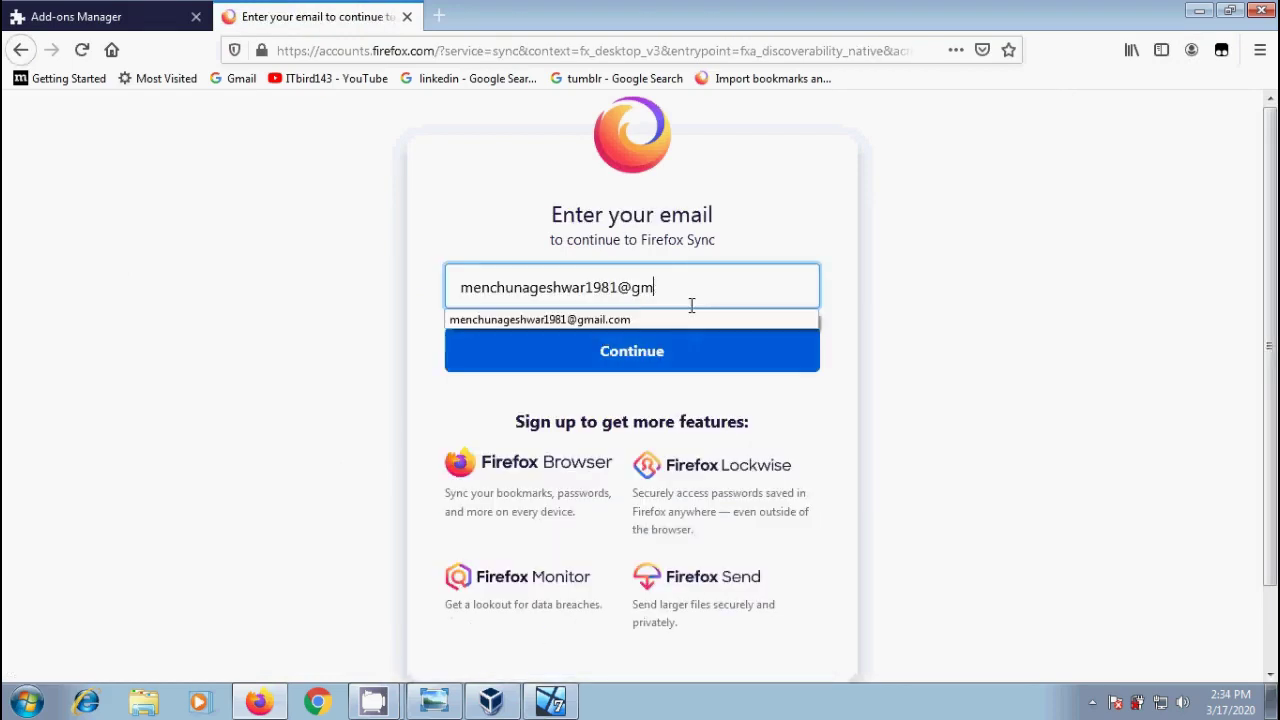
{"action": "key", "text": "BackSpace"}
{"action": "key", "text": "BackSpace"}
{"action": "key", "text": "BackSpace"}
{"action": "key", "text": "BackSpace"}
{"action": "key", "text": "BackSpace"}
{"action": "key", "text": "BackSpace"}
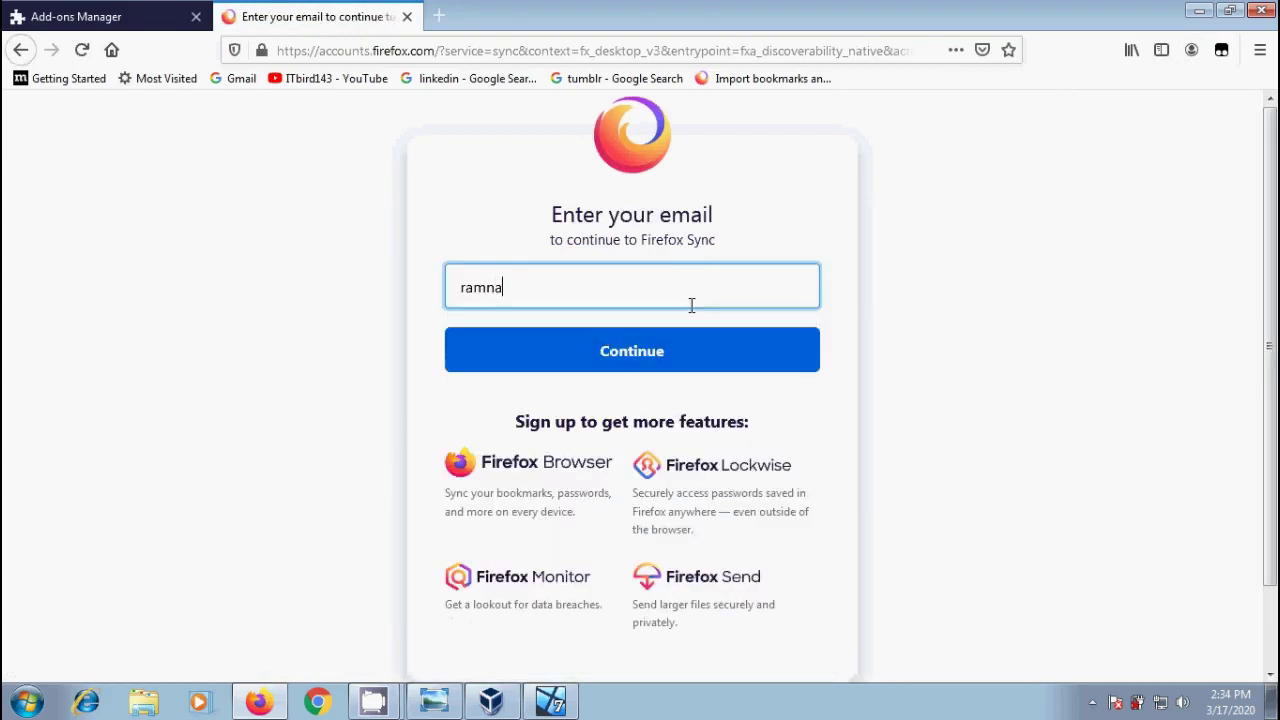
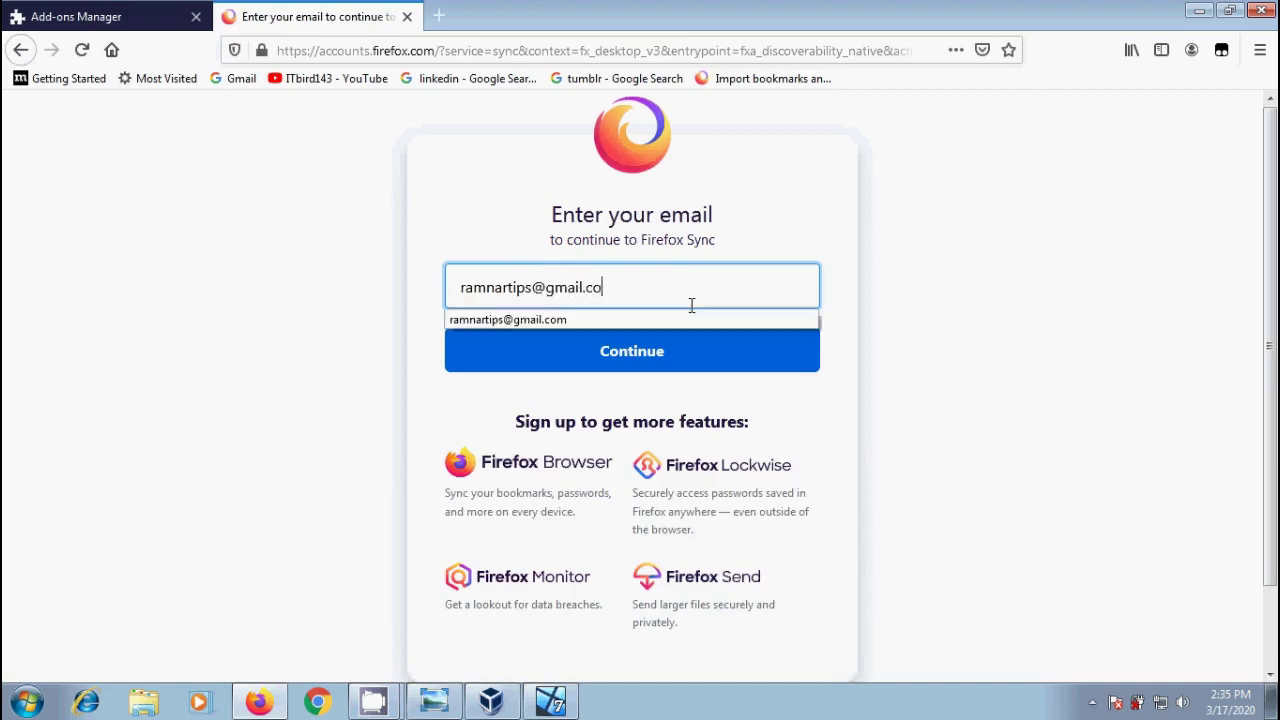
{"action": "key", "text": "Return"}
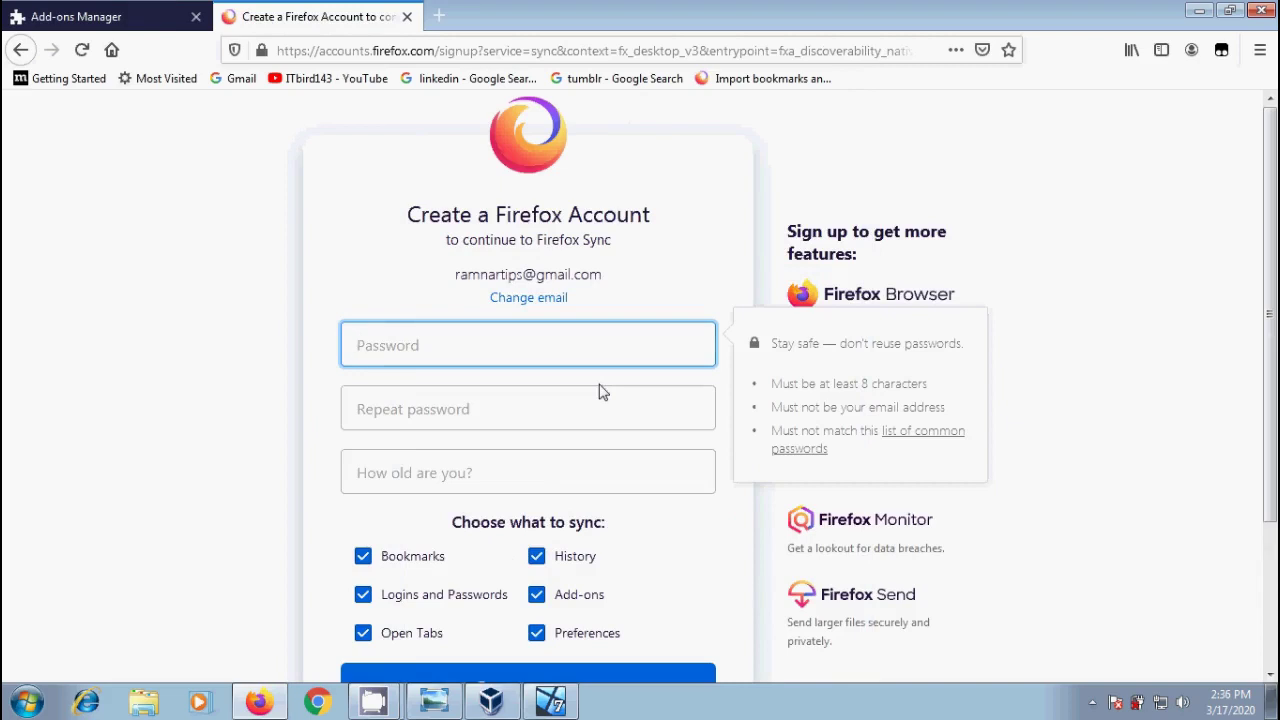
Step: Fill in the password, its confirmation and age 38 on the sign-up form
{"action": "type", "text": "••"}
{"action": "type", "text": "•"}
{"action": "left_click", "coordinate": [512, 409]}
{"action": "type", "text": "•"}
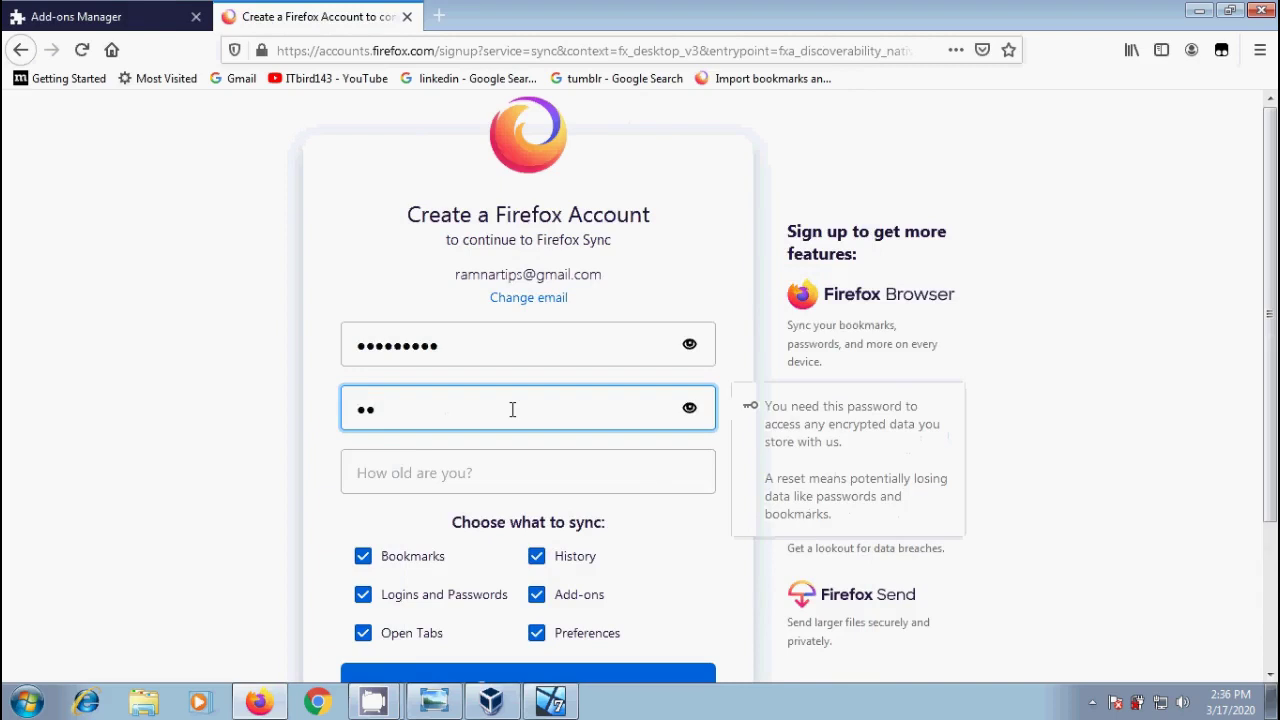
{"action": "type", "text": "•••"}
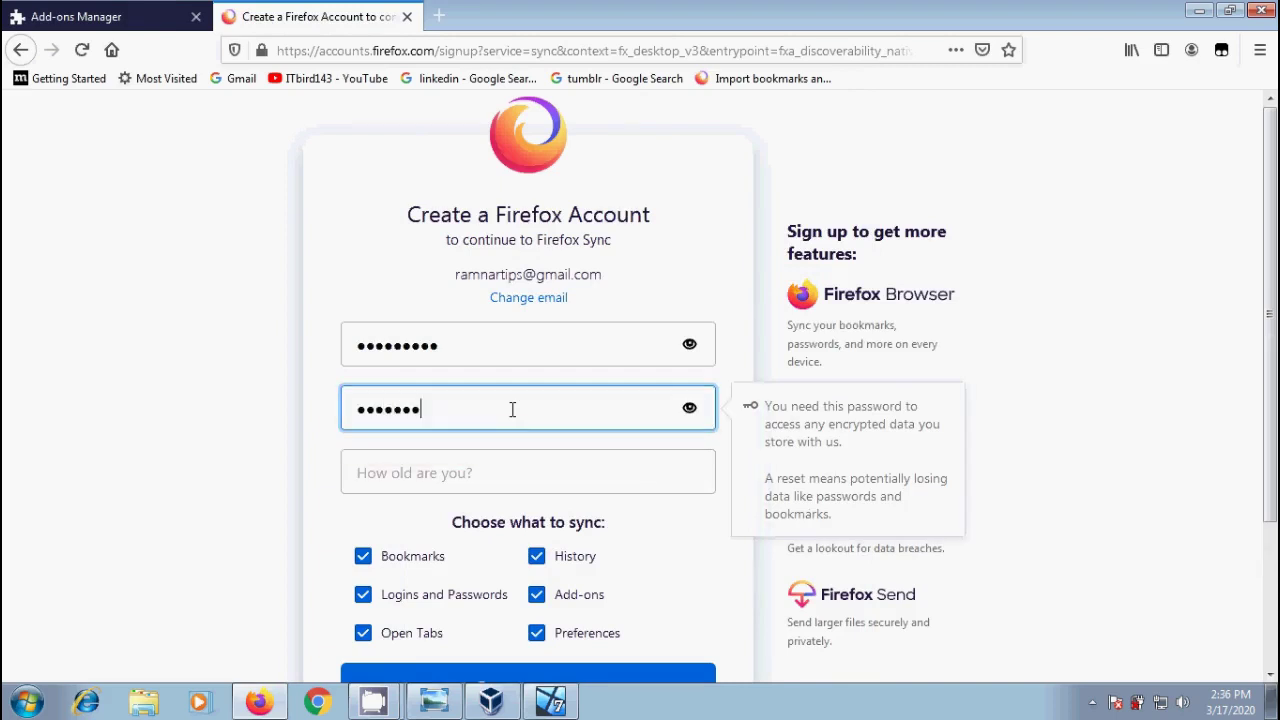
{"action": "left_click", "coordinate": [478, 475]}
{"action": "type", "text": "38"}
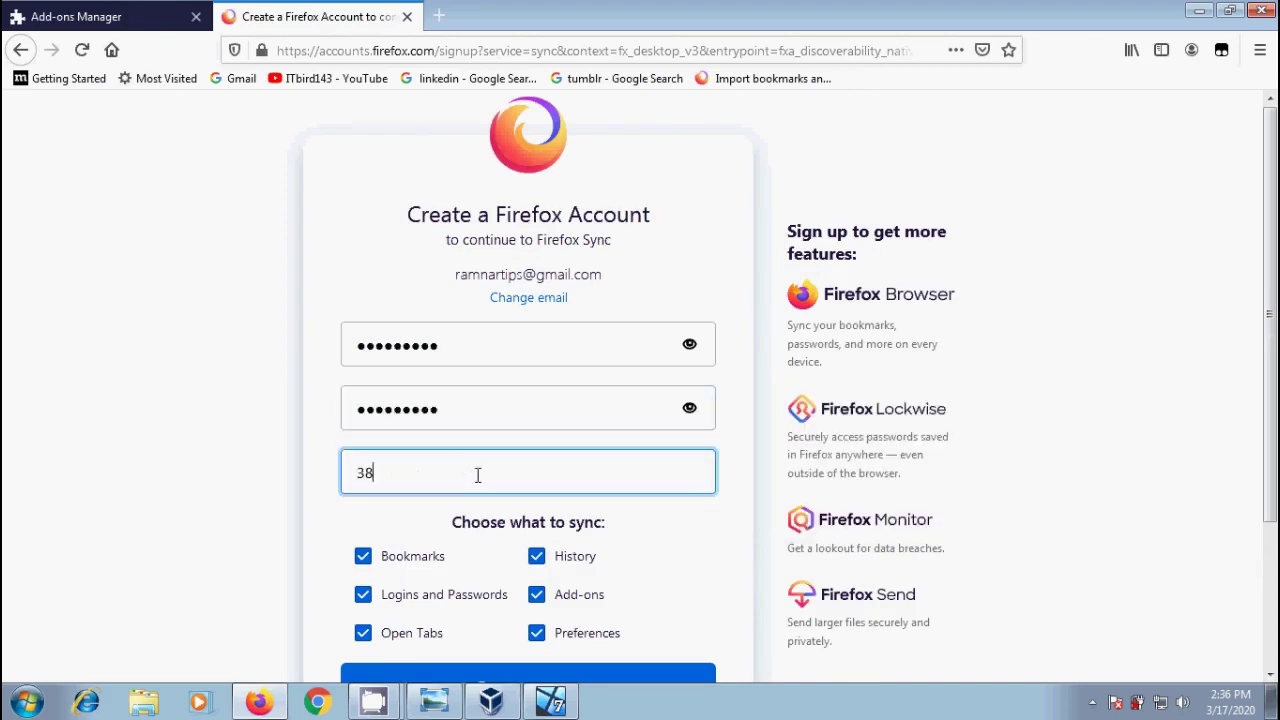
{"action": "left_click_drag", "start_coordinate": [1275, 434], "coordinate": [1275, 530]}
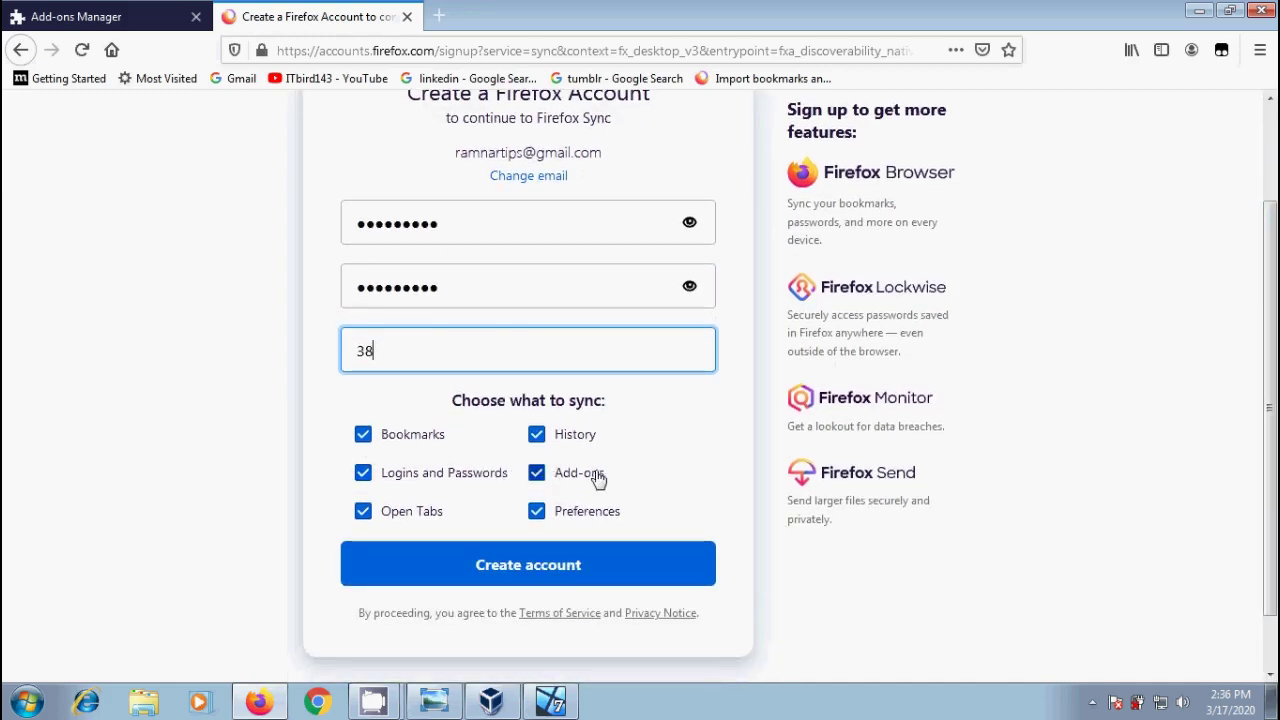
Step: Create the account and verify it with the emailed verification code
{"action": "left_click", "coordinate": [580, 570]}
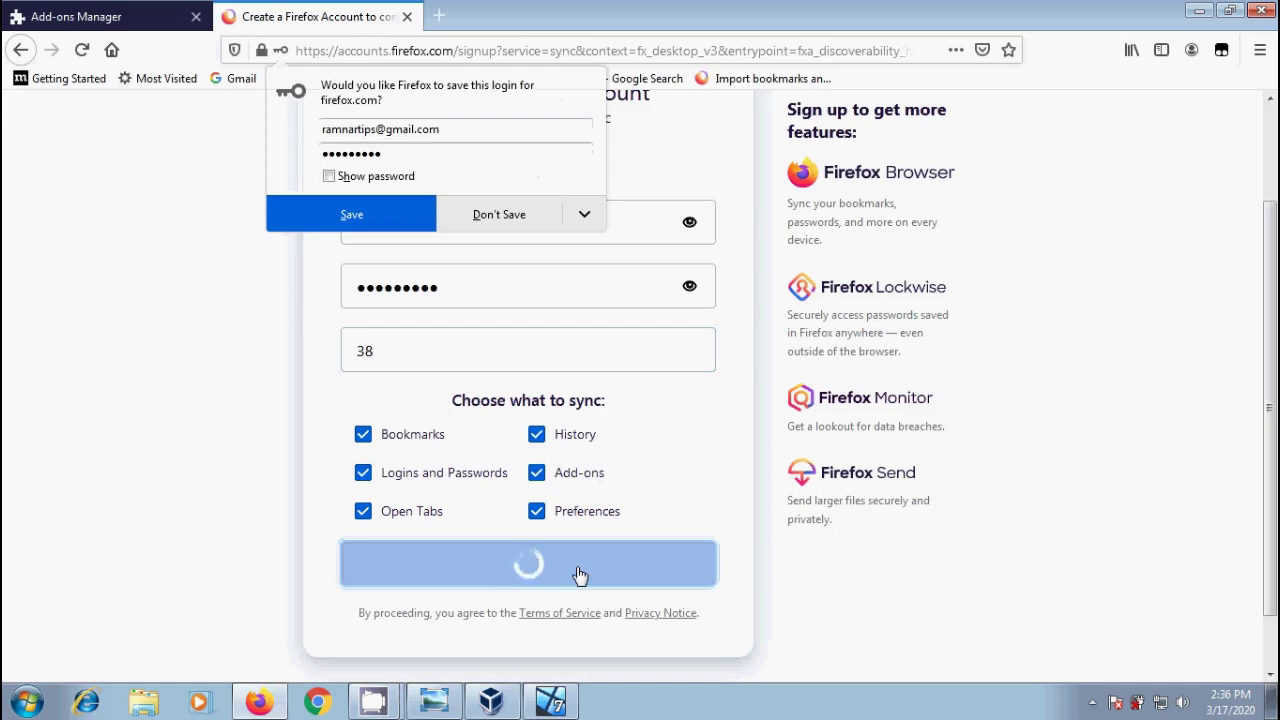
{"action": "left_click", "coordinate": [531, 212]}
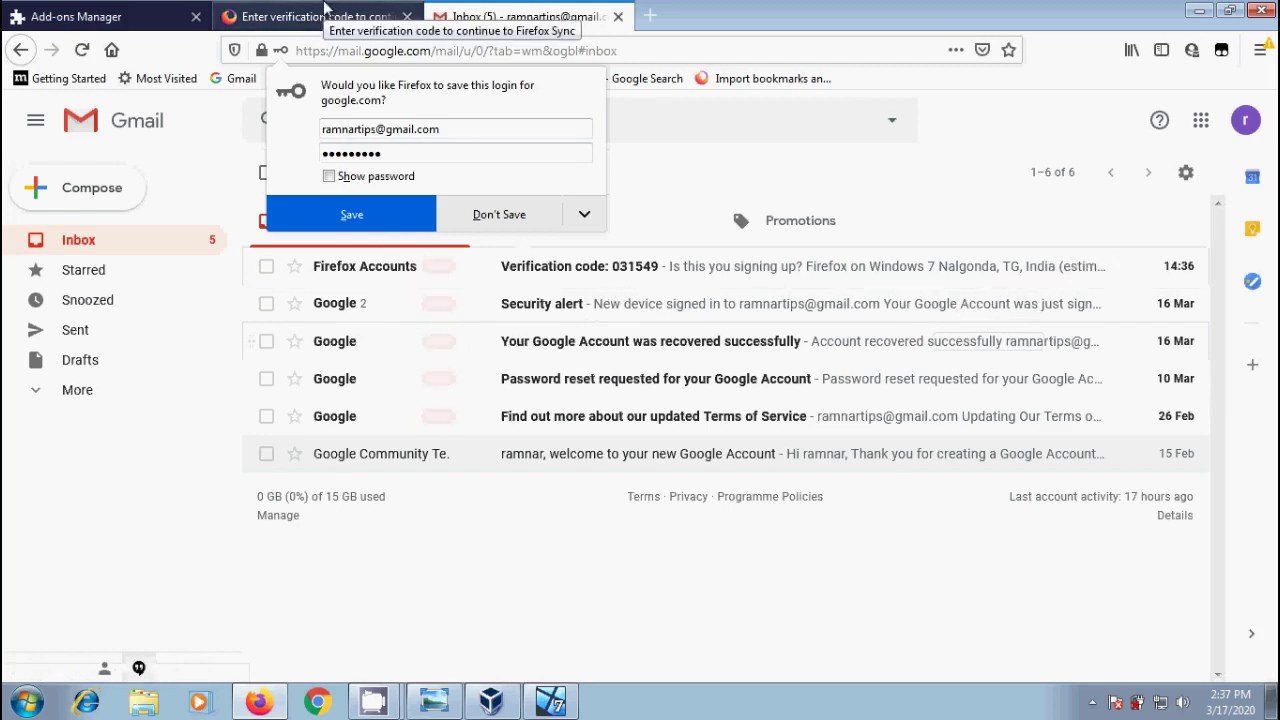
{"action": "left_click", "coordinate": [325, 8]}
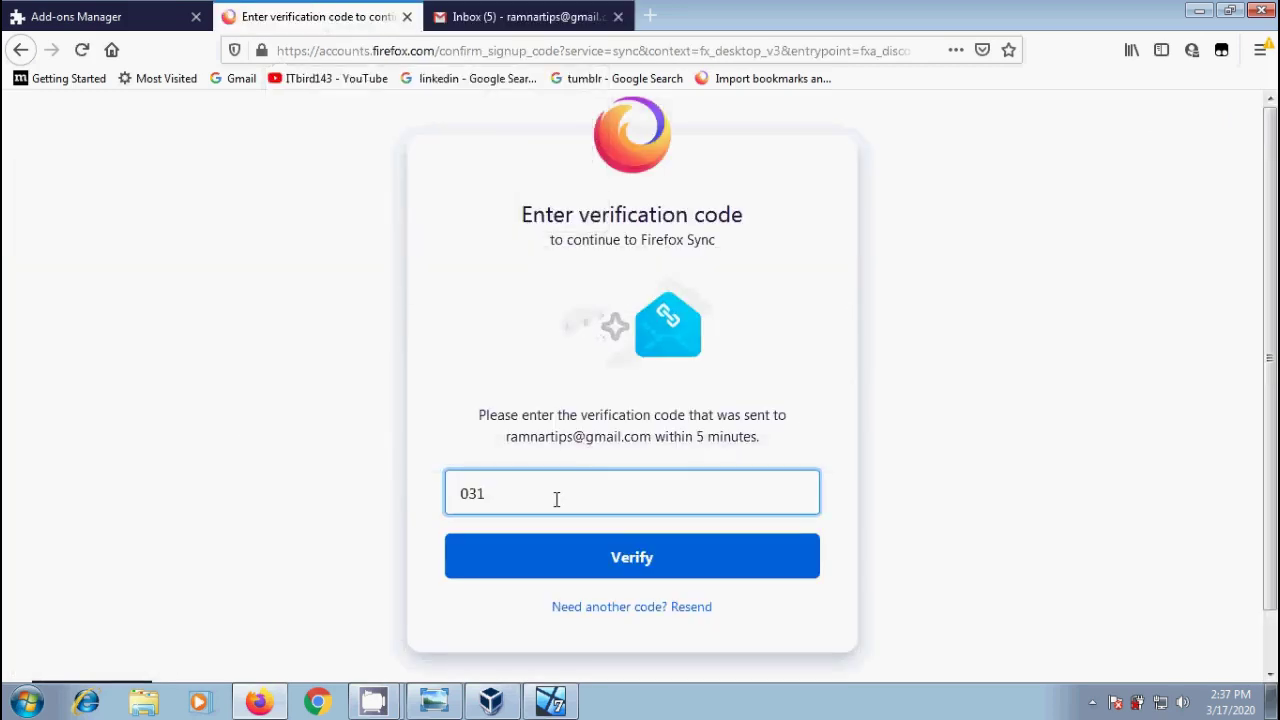
{"action": "left_click", "coordinate": [663, 558]}
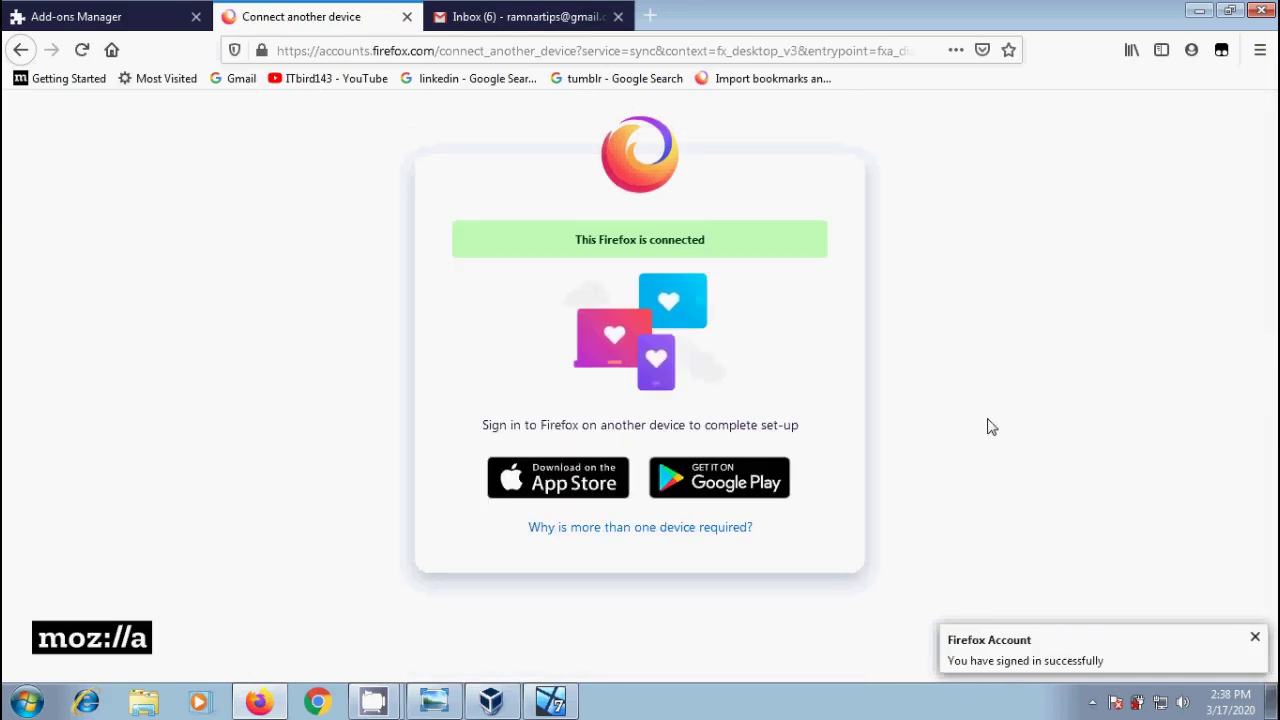
Step: Sync this Firefox now and switch to the Windows 7 virtual machine
{"action": "left_click", "coordinate": [1192, 51]}
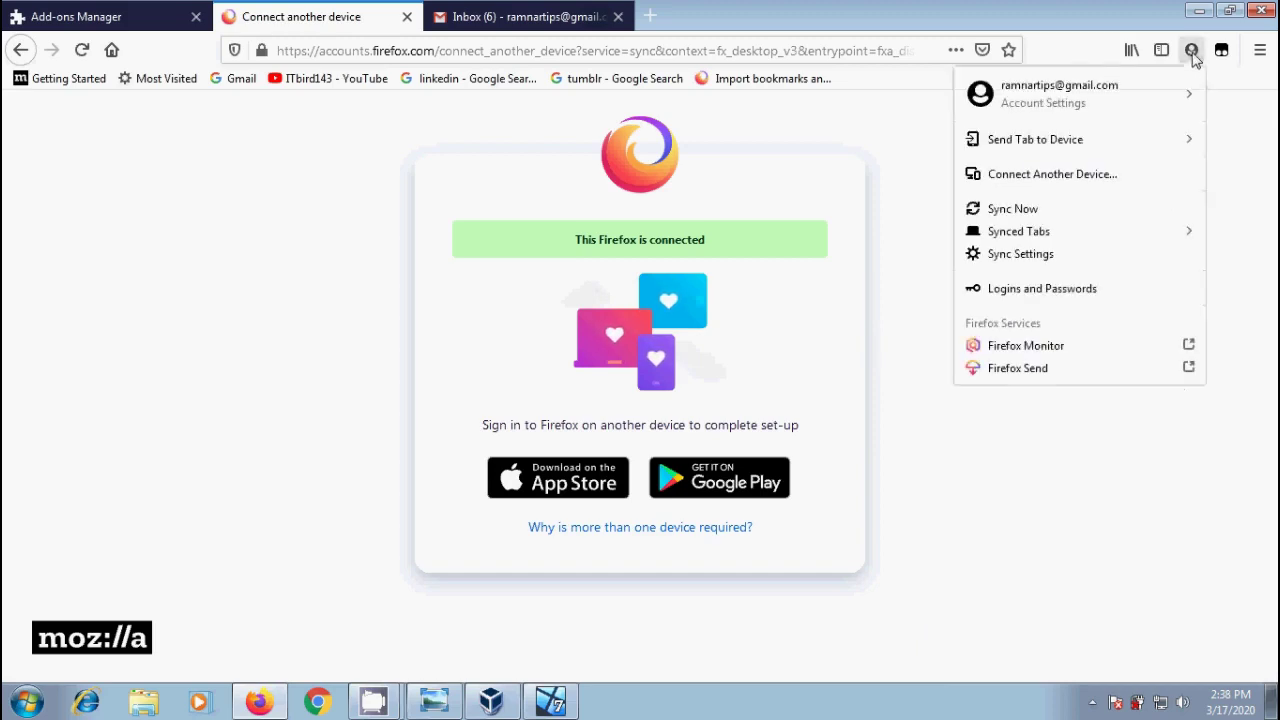
{"action": "left_click", "coordinate": [1048, 208]}
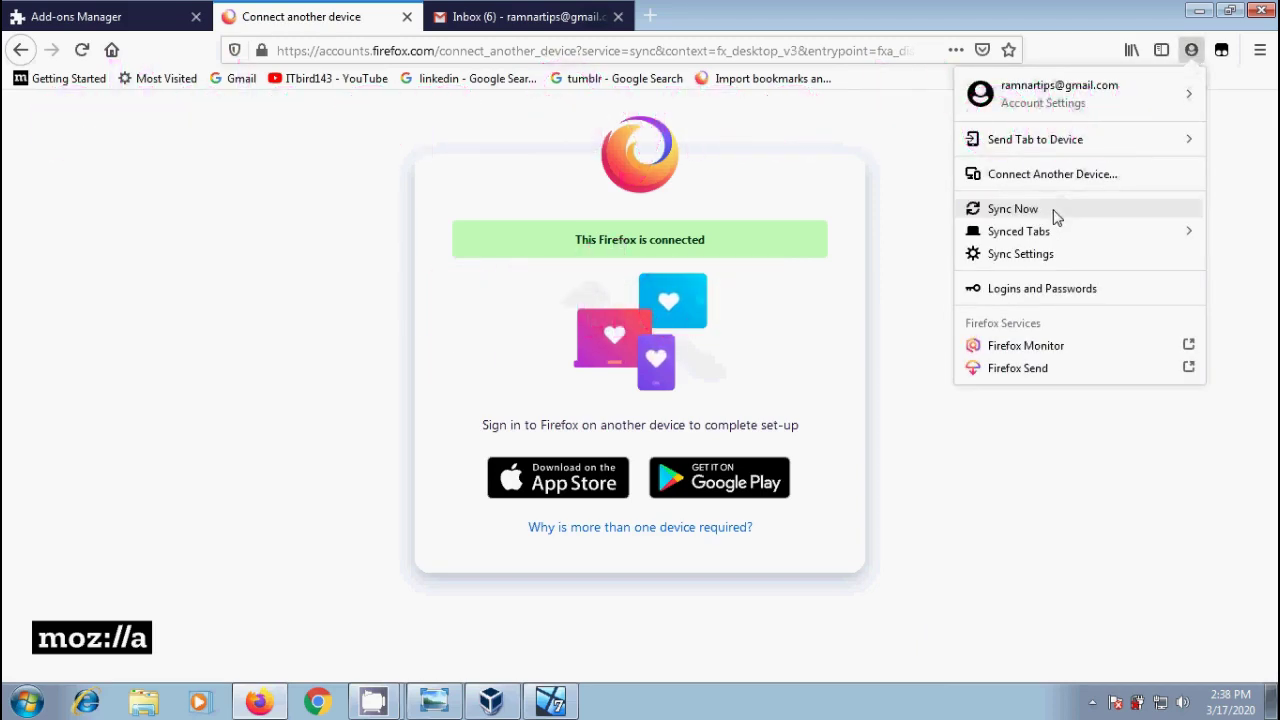
{"action": "mouse_move", "coordinate": [551, 701]}
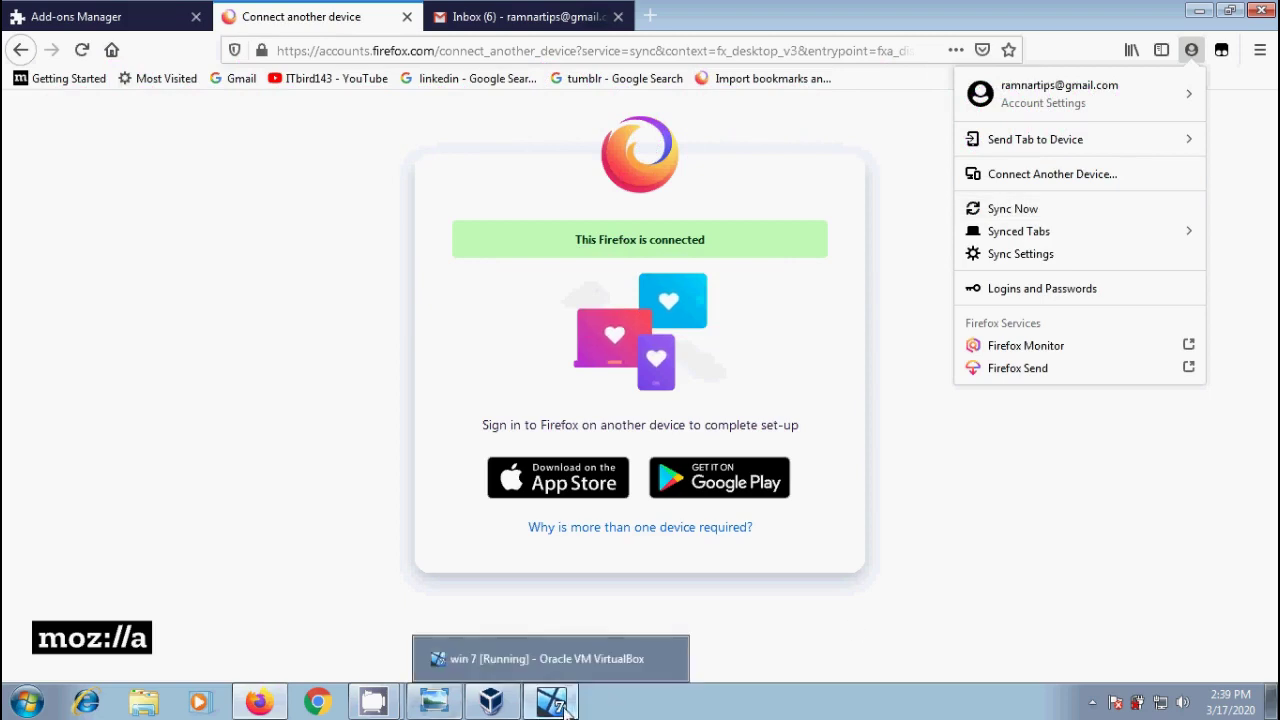
{"action": "left_click", "coordinate": [565, 708]}
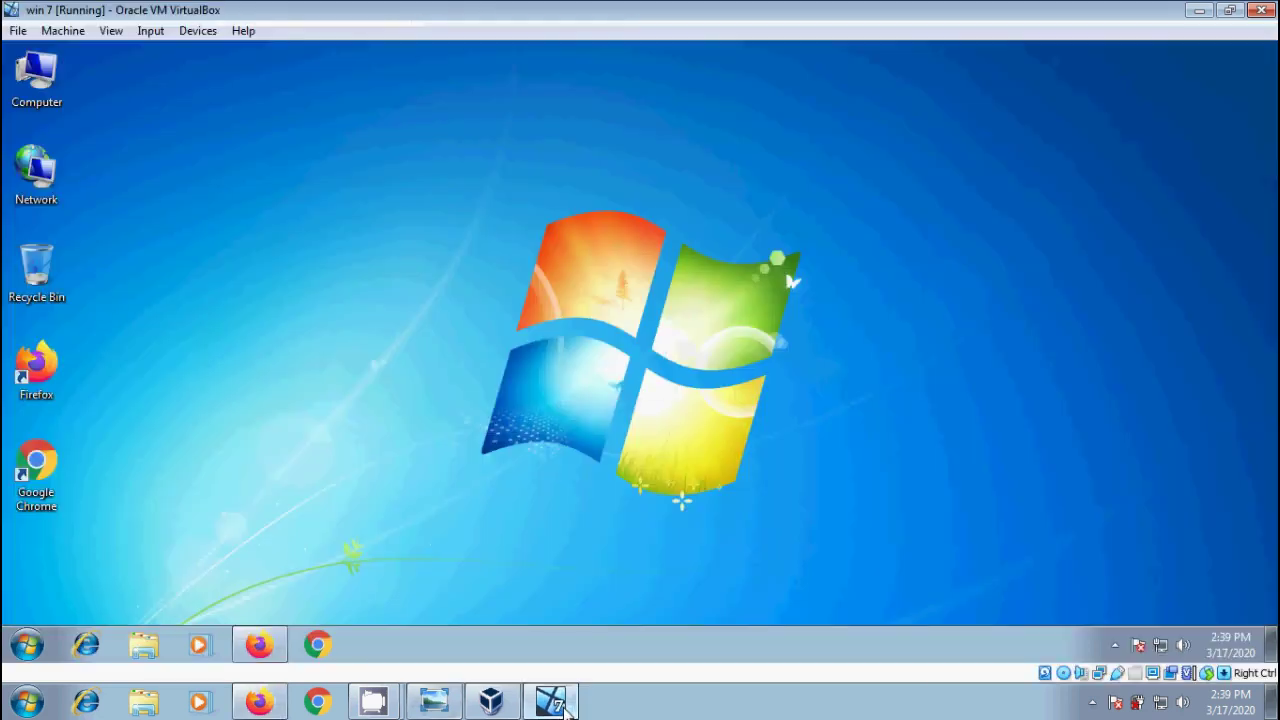
Step: Open the VM's Firefox and check its Library bookmarks list
{"action": "left_click", "coordinate": [259, 648]}
{"action": "left_click", "coordinate": [1161, 90]}
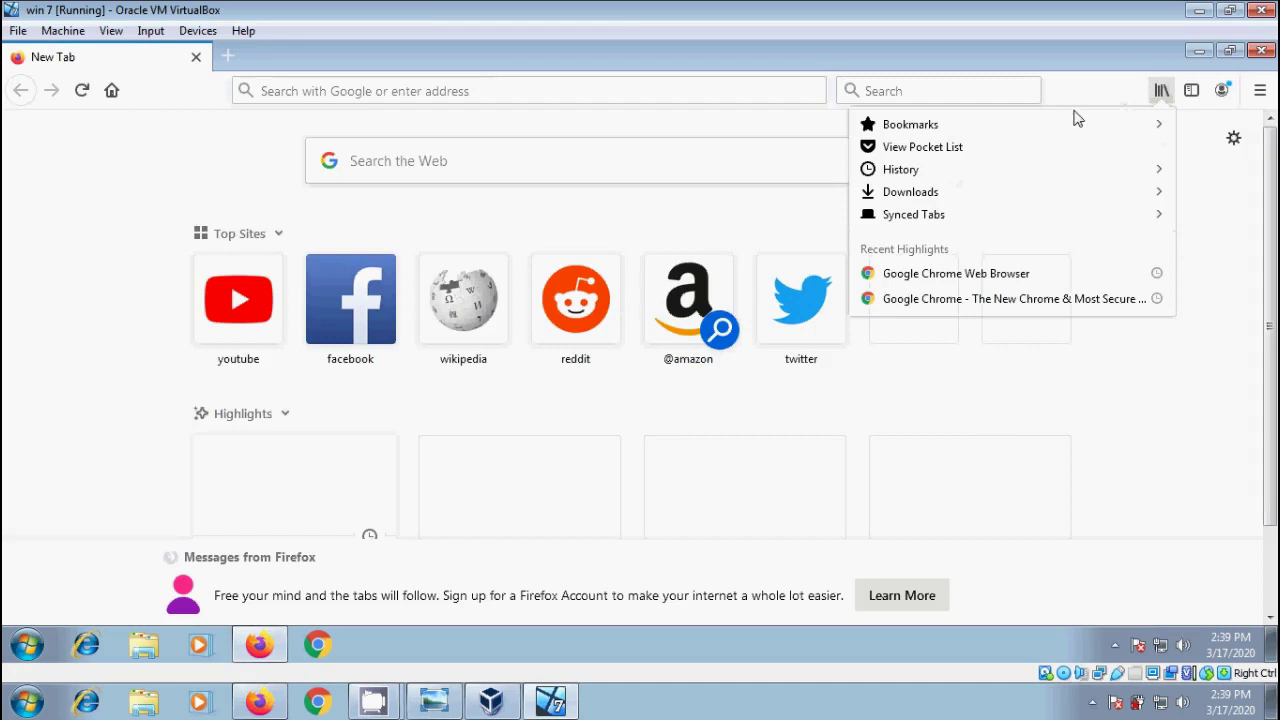
{"action": "left_click", "coordinate": [1030, 126]}
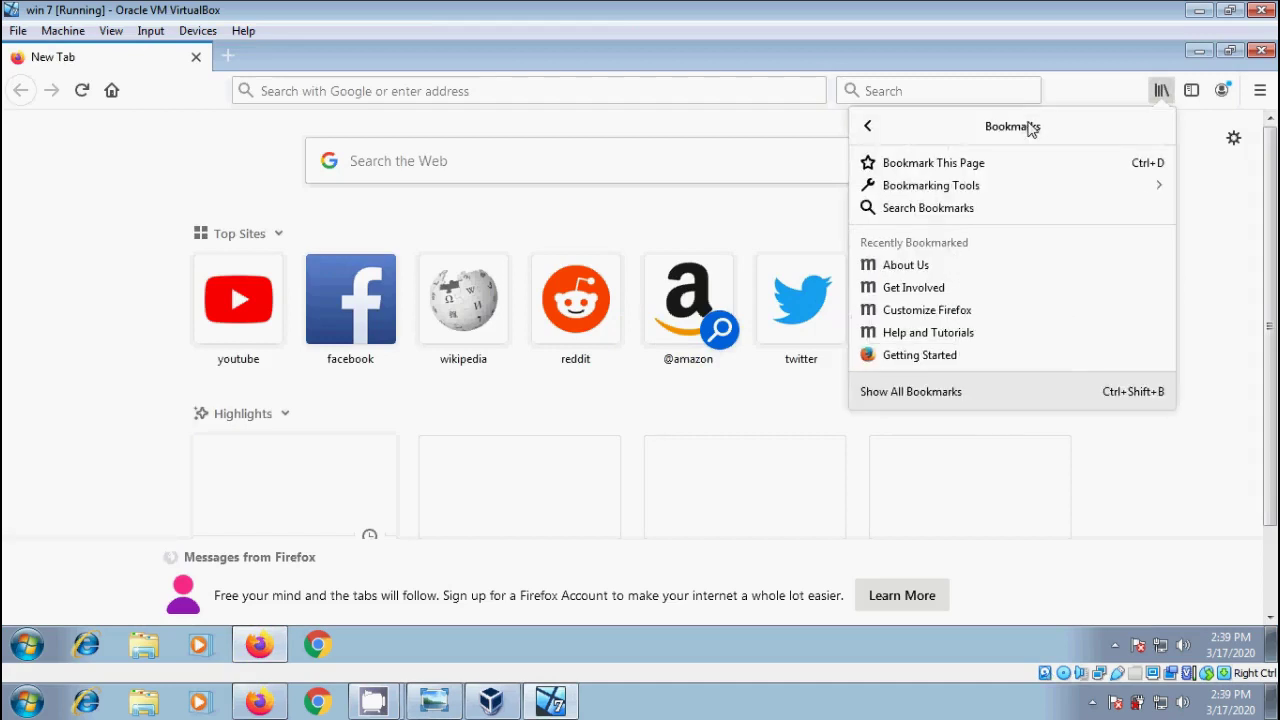
{"action": "left_click", "coordinate": [1161, 92]}
Step: Confirm no extensions are installed in Add-ons, then start Sign in to Firefox
{"action": "left_click", "coordinate": [1260, 92]}
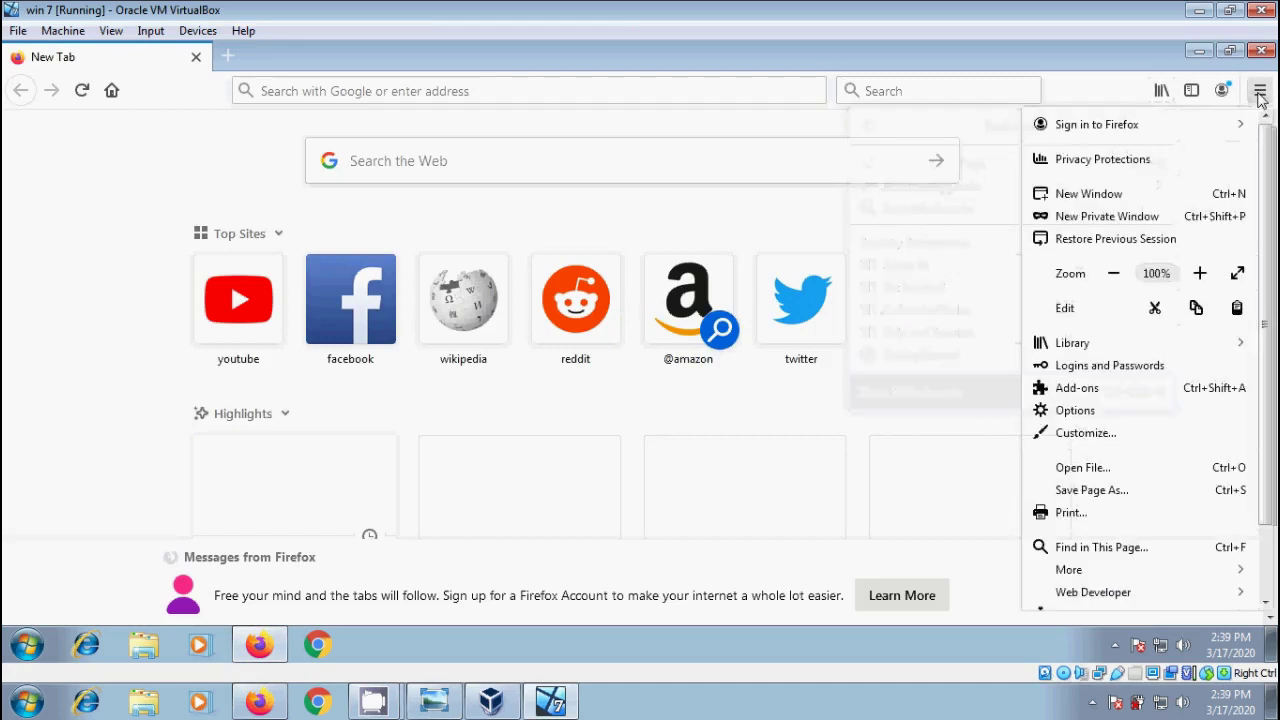
{"action": "left_click", "coordinate": [1098, 390]}
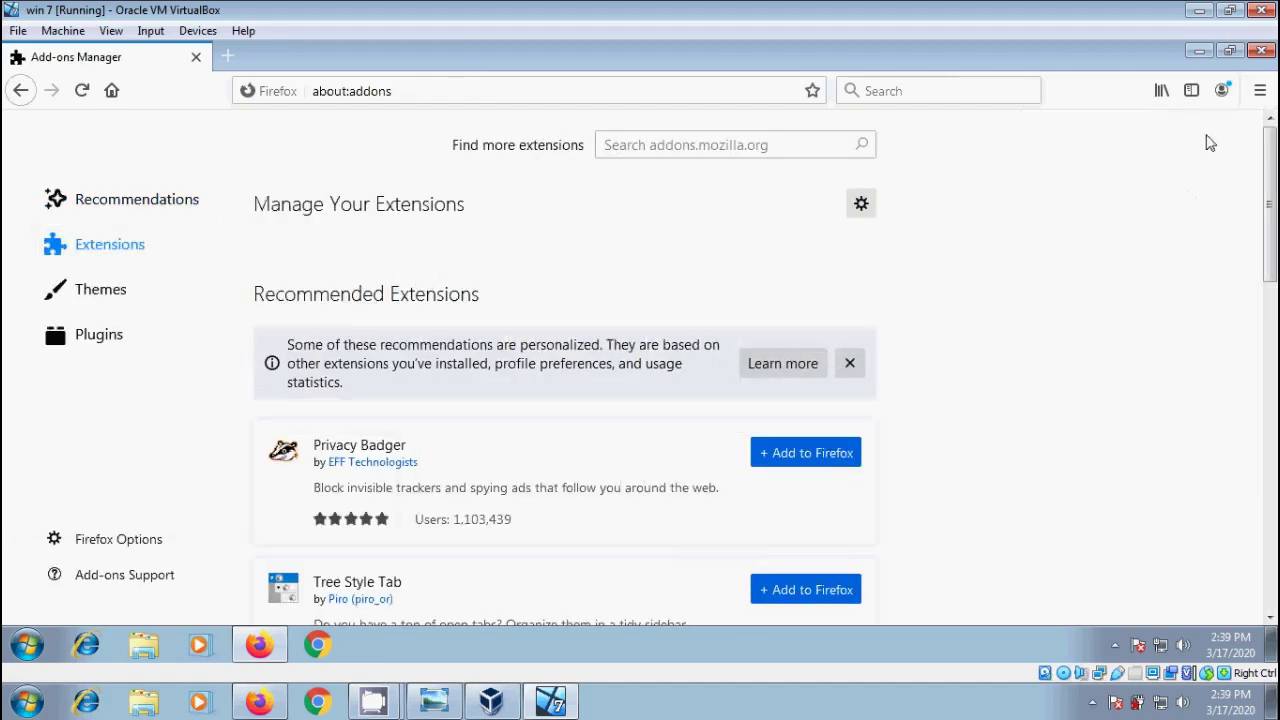
{"action": "left_click", "coordinate": [1222, 91]}
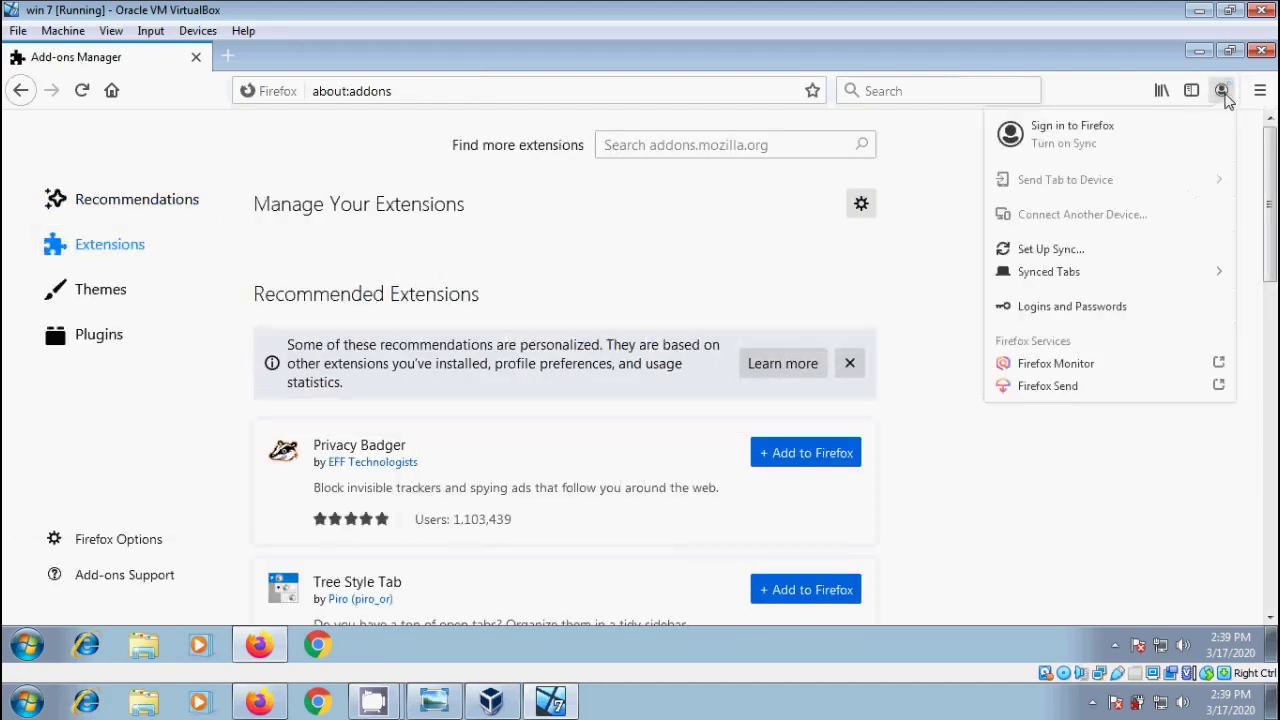
{"action": "left_click", "coordinate": [1114, 132]}
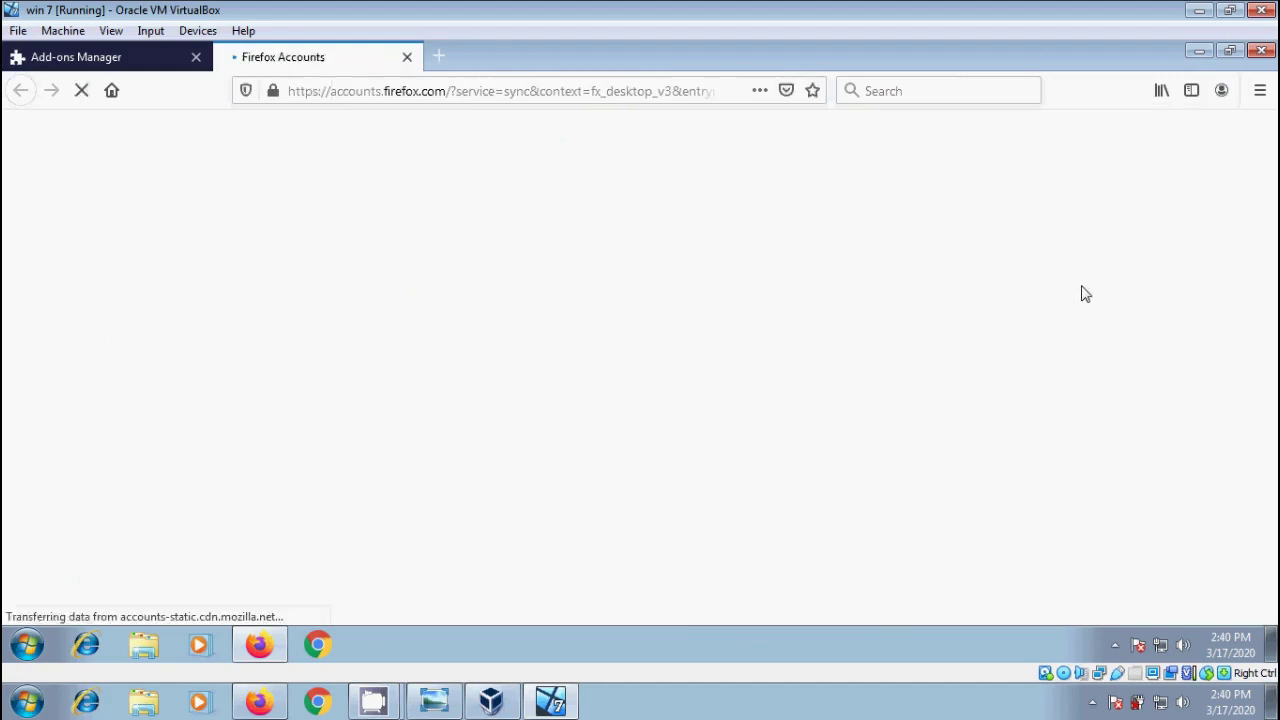
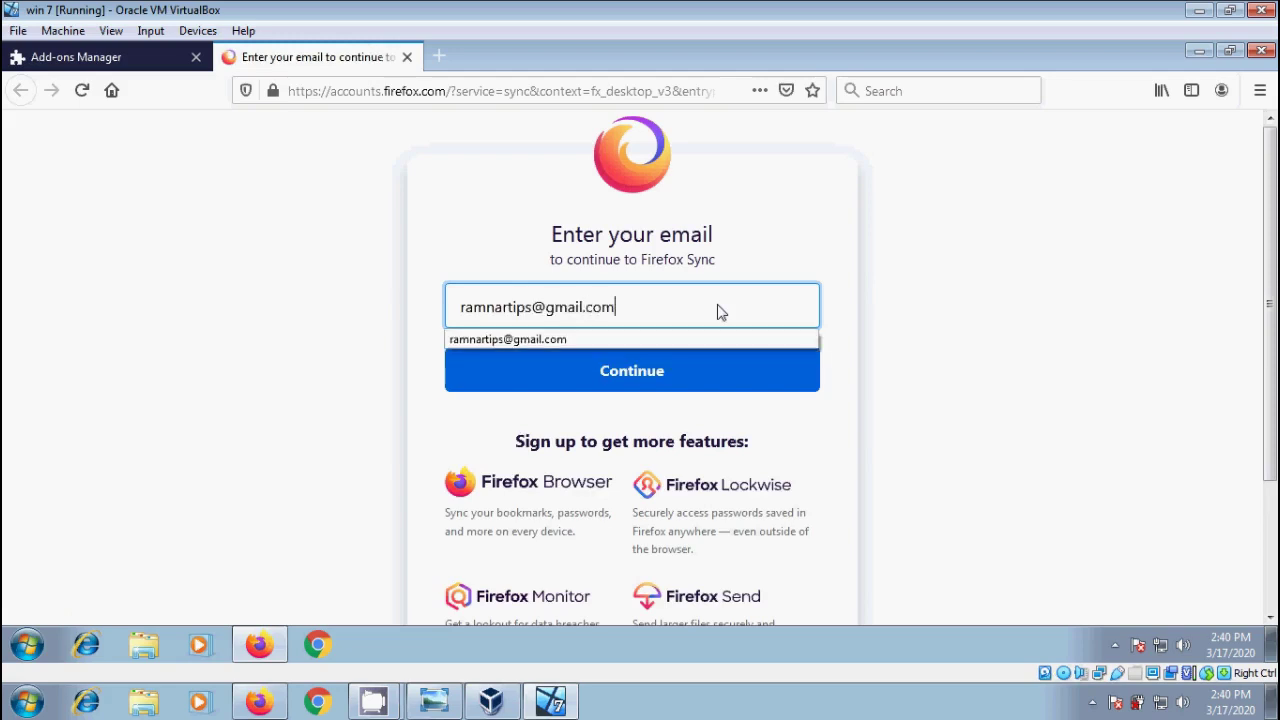
Step: Sign in with the account email and password, declining to save the login
{"action": "left_click", "coordinate": [695, 378]}
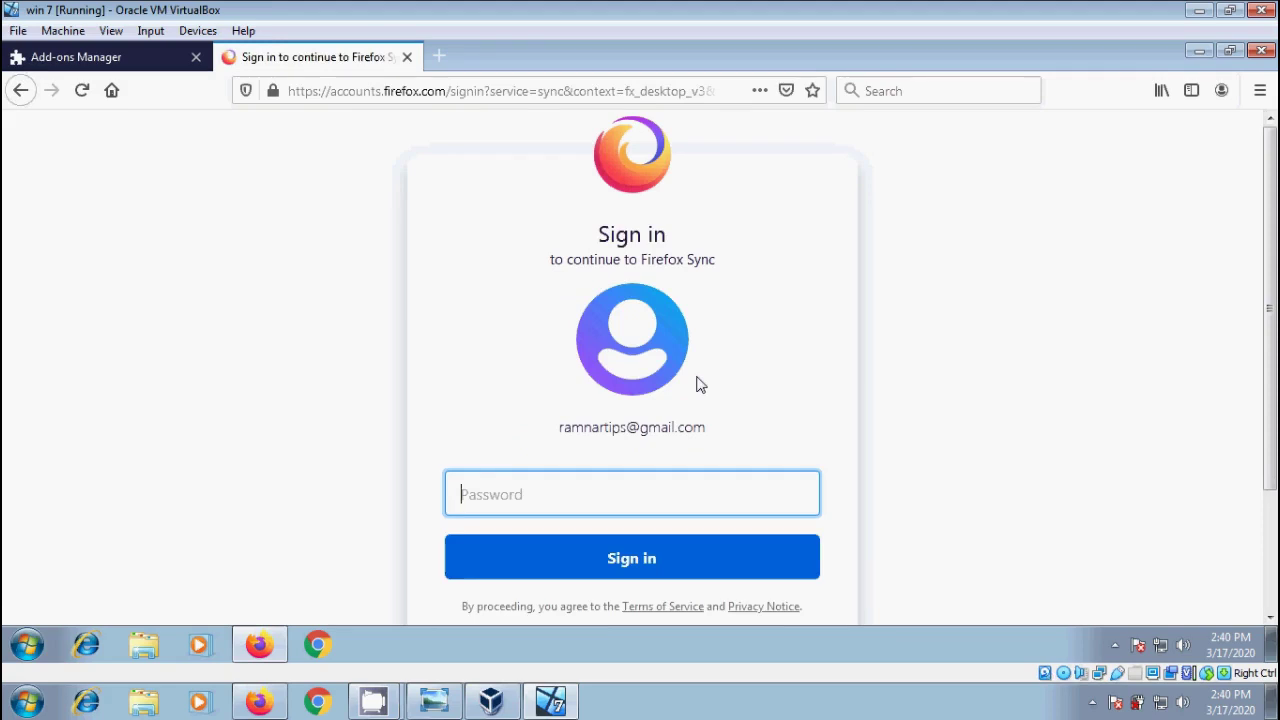
{"action": "type", "text": "•"}
{"action": "type", "text": "•••"}
{"action": "left_click", "coordinate": [657, 559]}
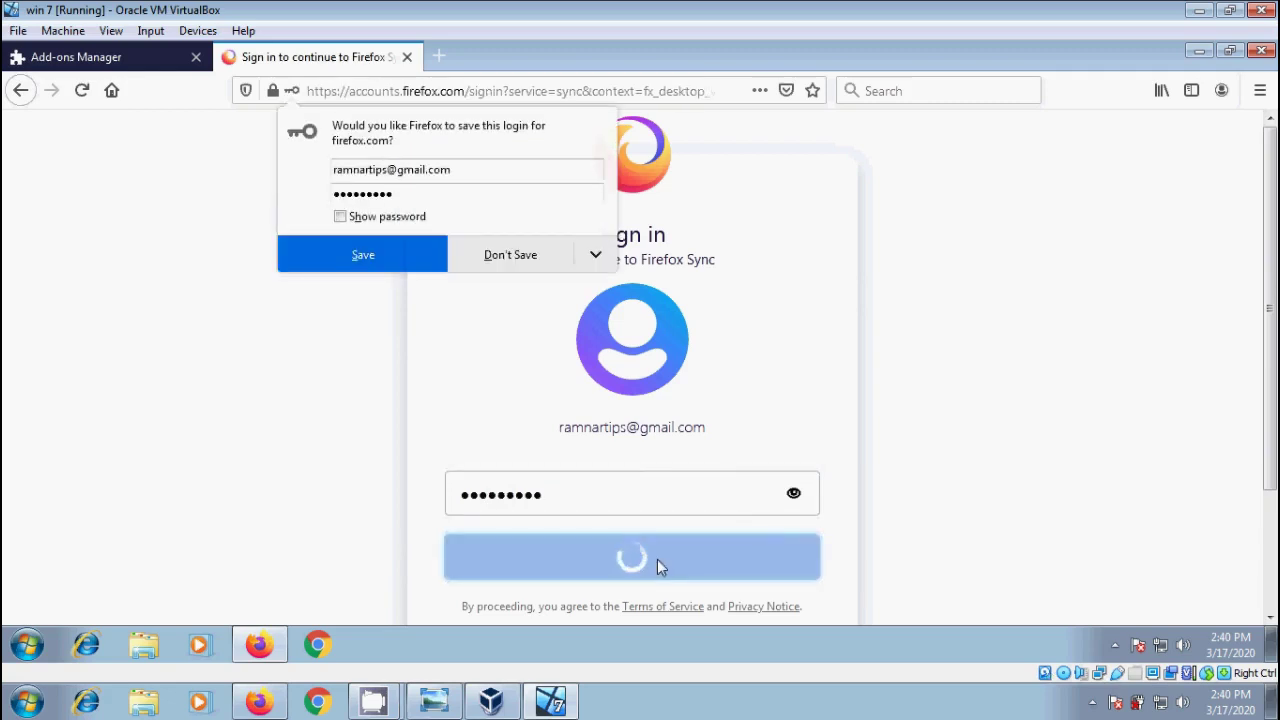
{"action": "left_click", "coordinate": [518, 265]}
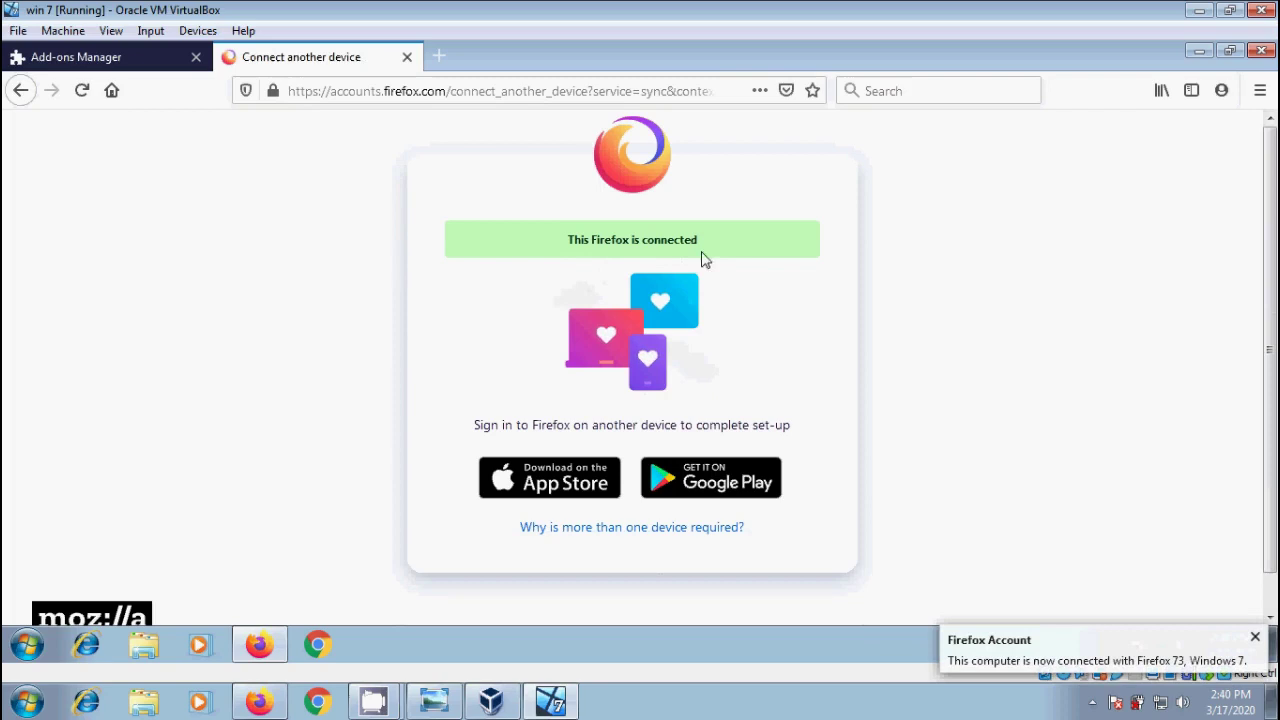
Step: Check the synced bookmarks and the IDM Integration Module, Tampermonkey and TubeBuddy add-ons
{"action": "left_click", "coordinate": [1222, 90]}
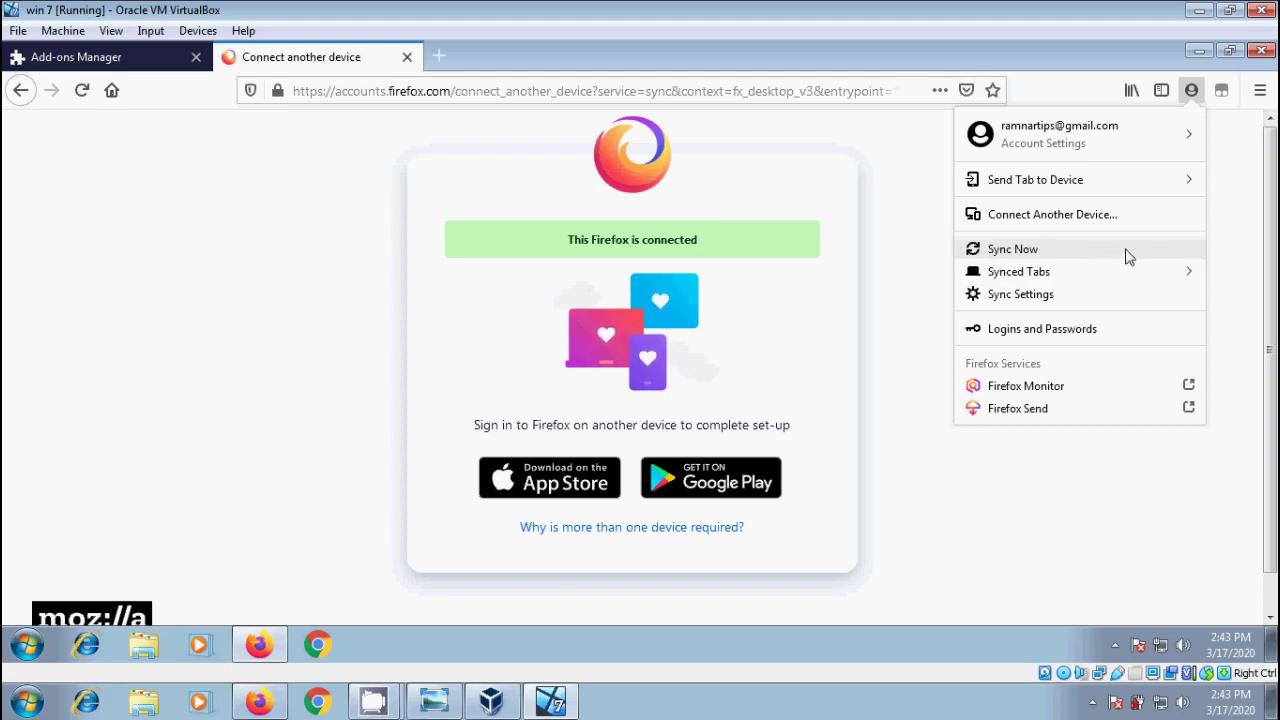
{"action": "left_click", "coordinate": [1134, 92]}
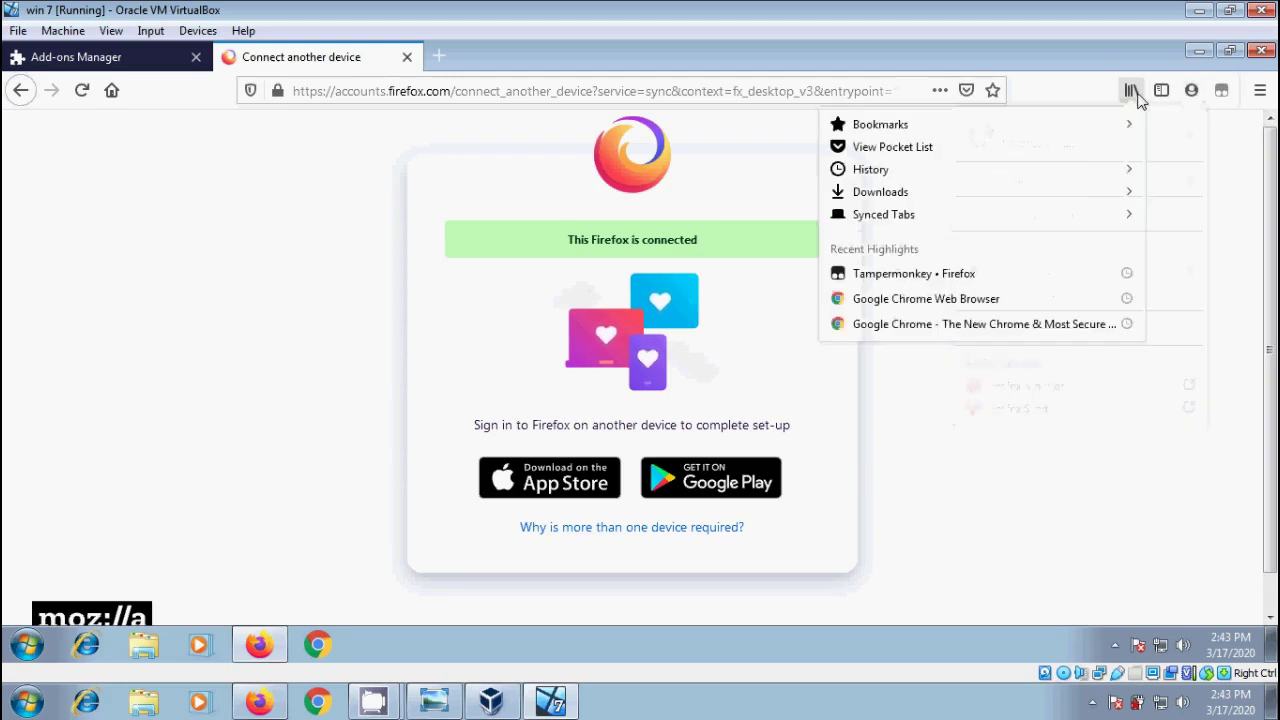
{"action": "left_click", "coordinate": [986, 128]}
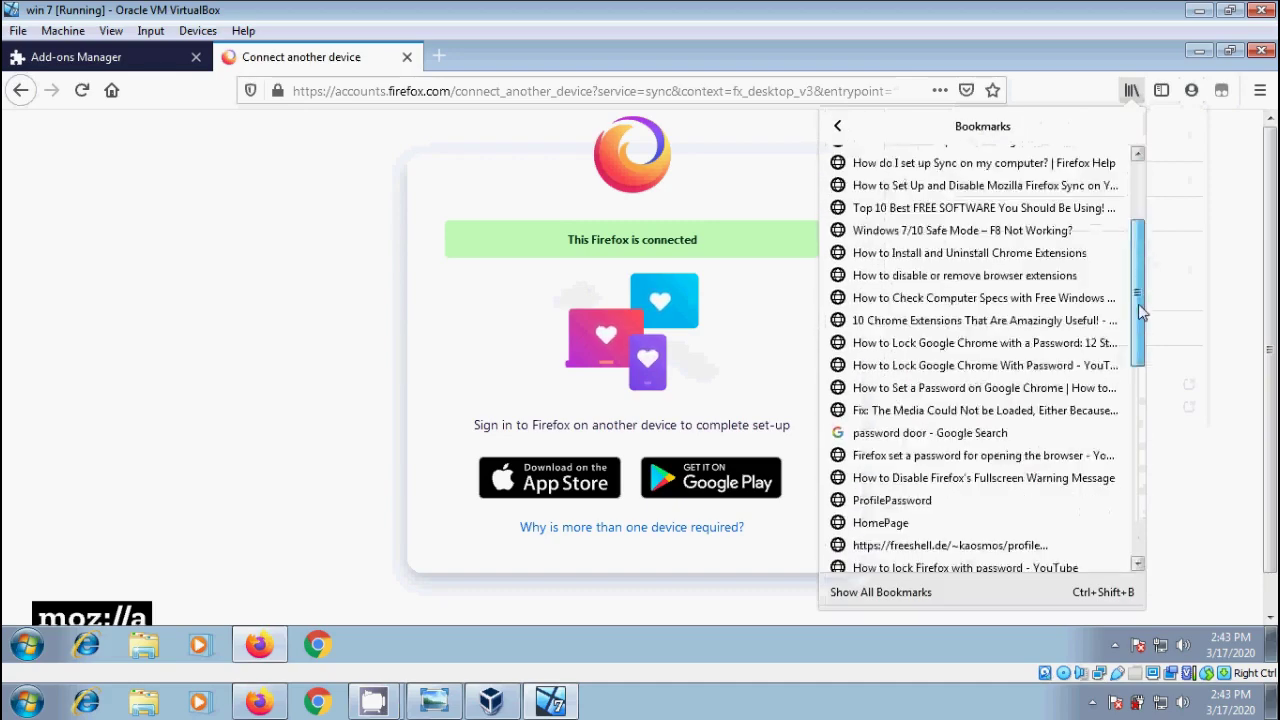
{"action": "mouse_move", "coordinate": [1146, 260]}
{"action": "left_mouse_down"}
{"action": "mouse_move", "coordinate": [1149, 531]}
{"action": "mouse_move", "coordinate": [1128, 195]}
{"action": "left_mouse_up"}
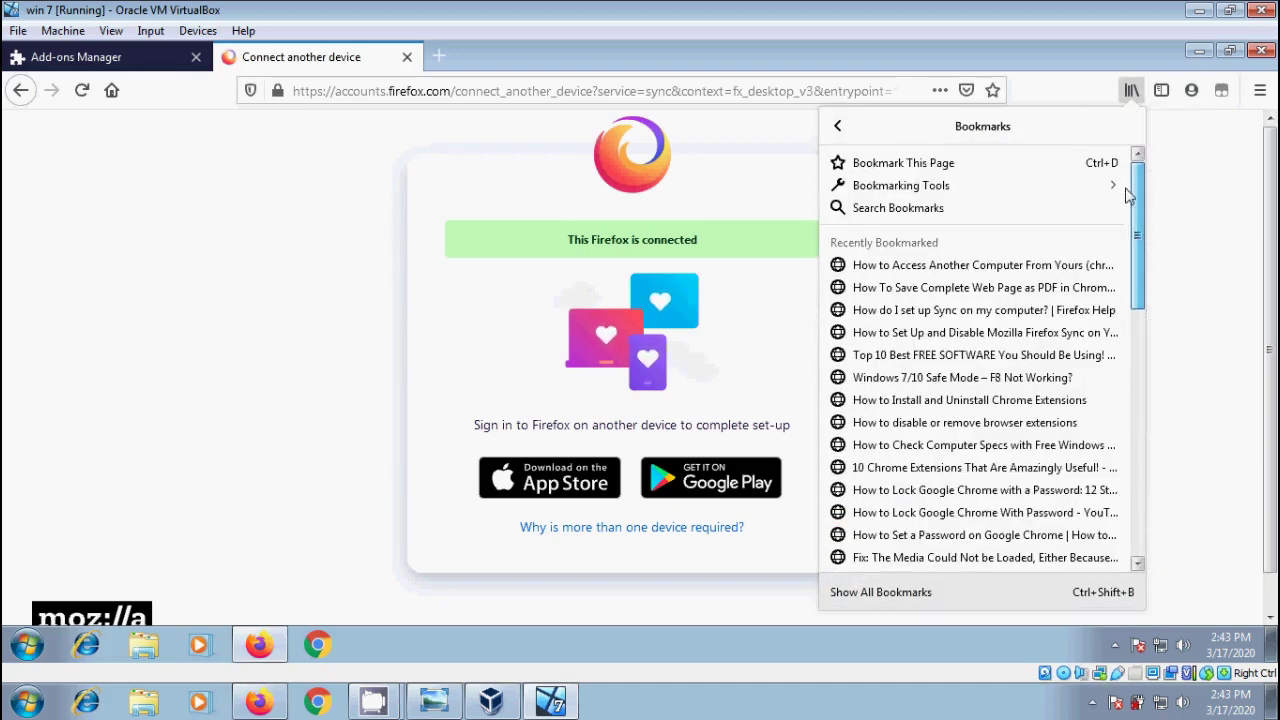
{"action": "left_click", "coordinate": [1259, 90]}
{"action": "left_click", "coordinate": [1078, 388]}
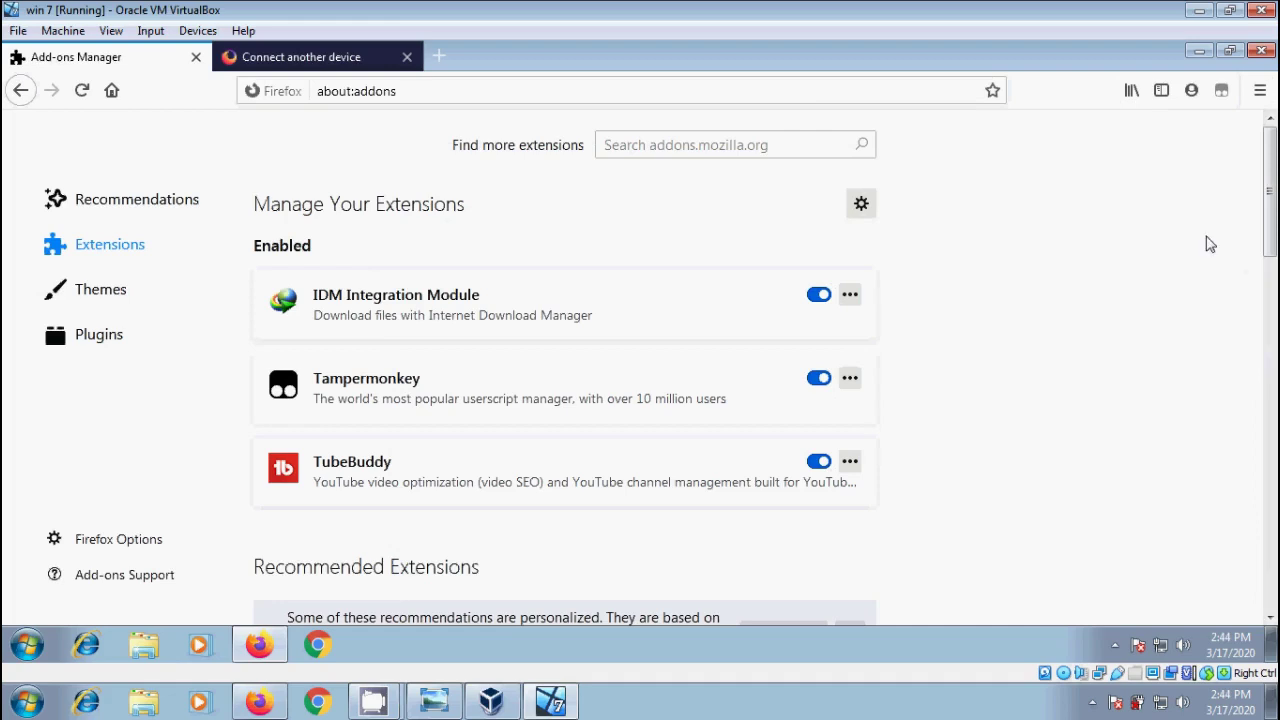
Step: Open Account Settings > Manage Account and scroll to the Devices & apps section
{"action": "left_click", "coordinate": [1191, 92]}
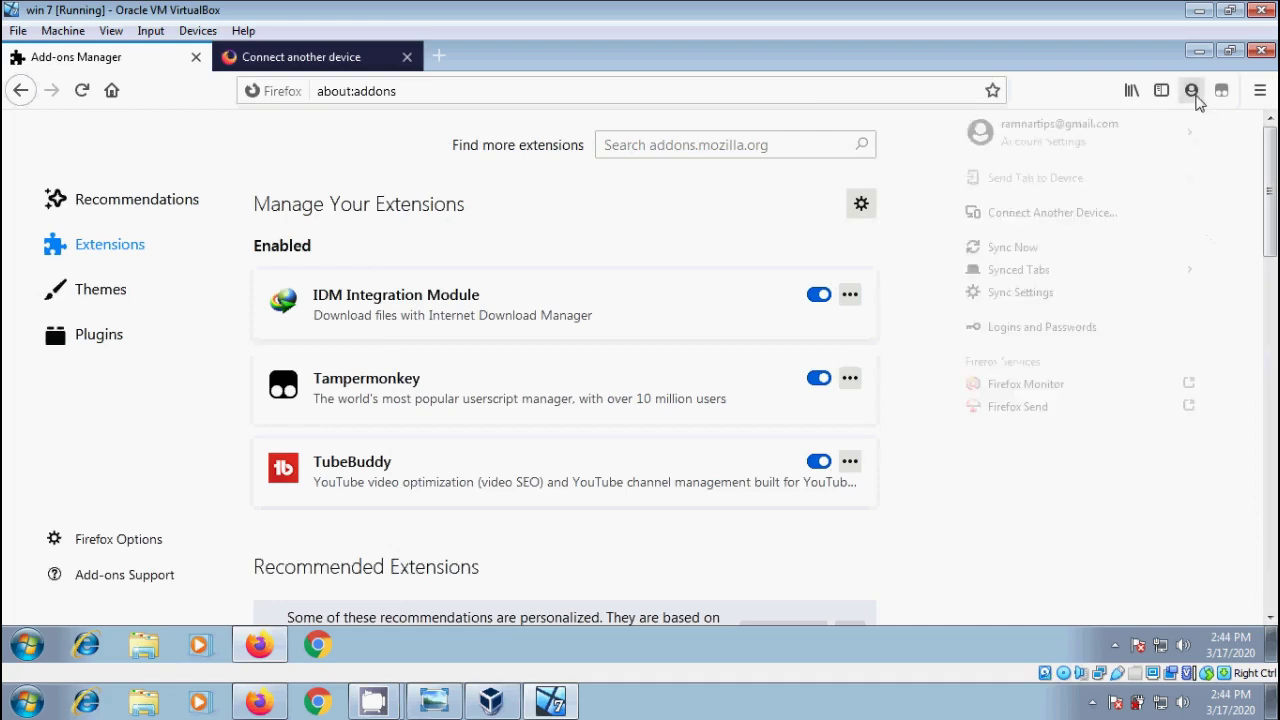
{"action": "left_click", "coordinate": [1049, 147]}
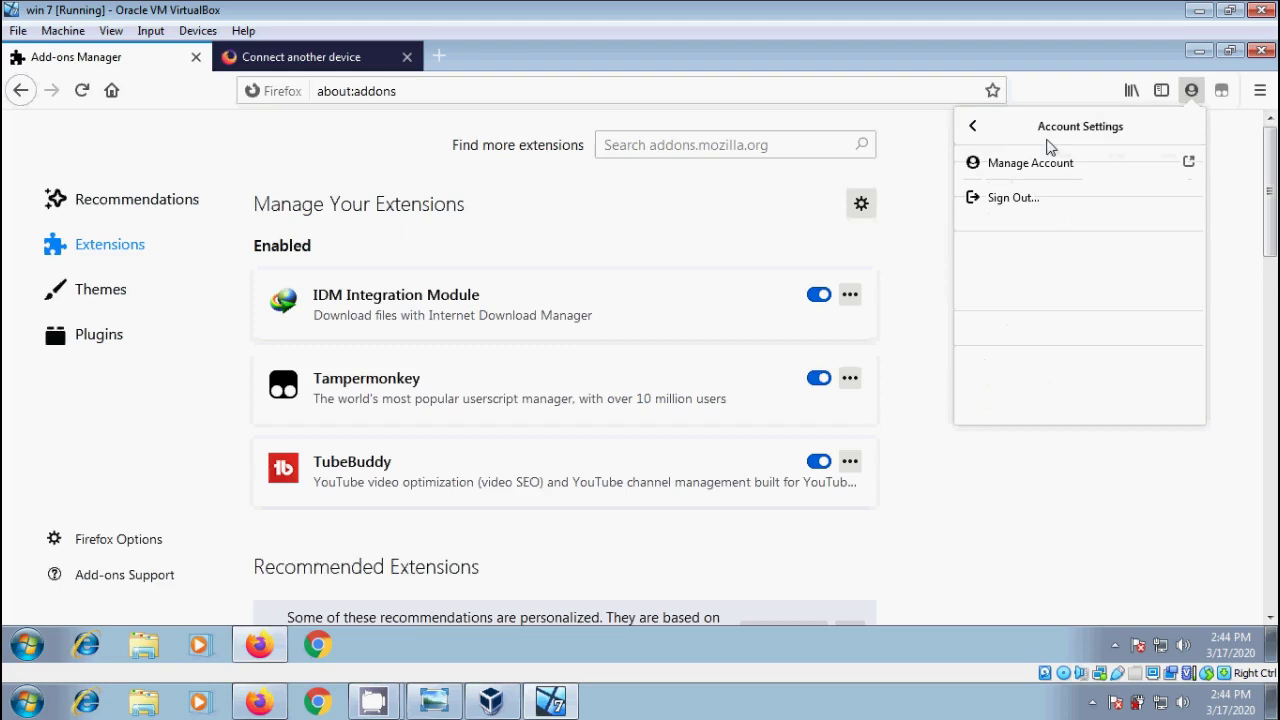
{"action": "left_click", "coordinate": [1060, 166]}
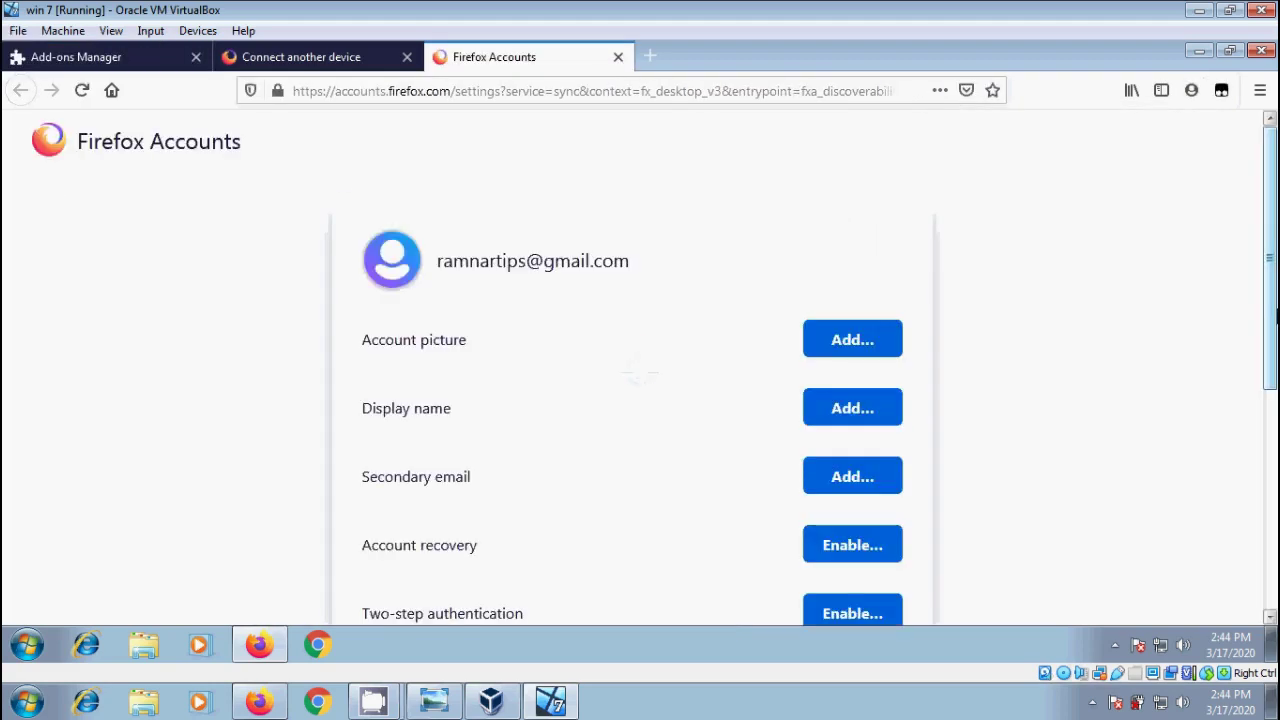
{"action": "left_click_drag", "start_coordinate": [1273, 204], "coordinate": [1275, 340]}
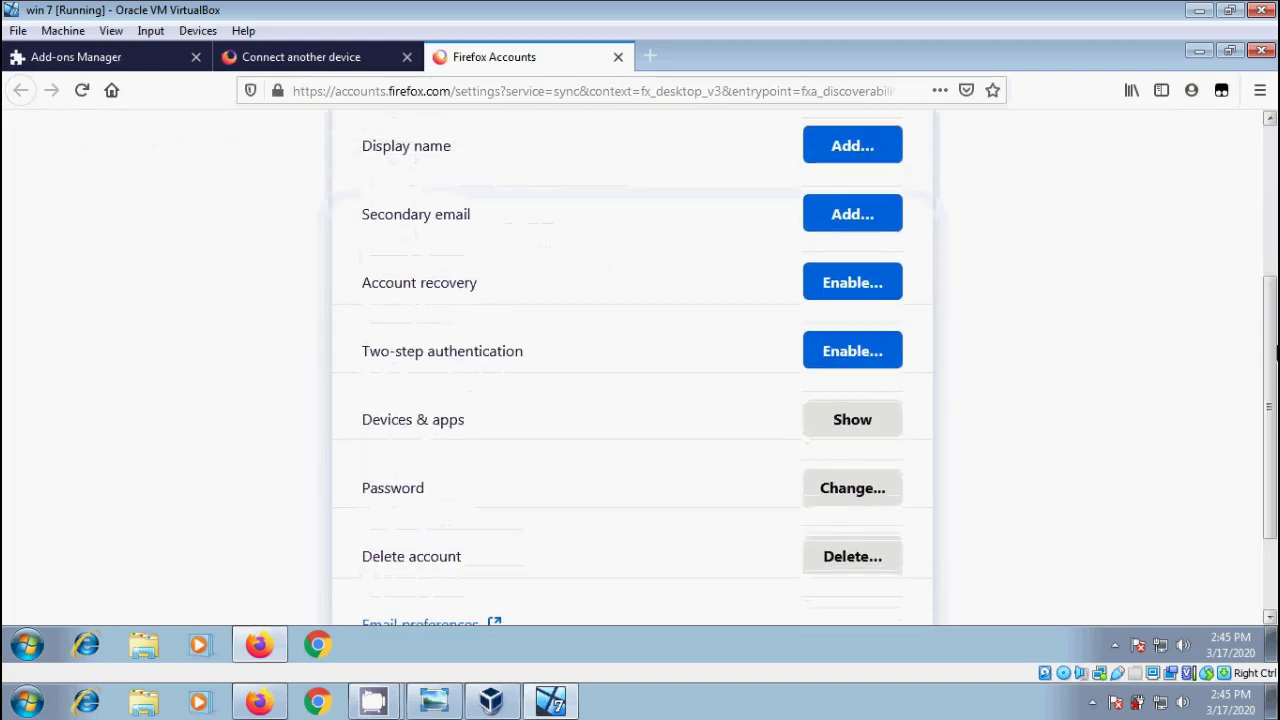
Step: Show Devices & apps and disconnect the old PC, confirming in the dialog
{"action": "left_click", "coordinate": [870, 428]}
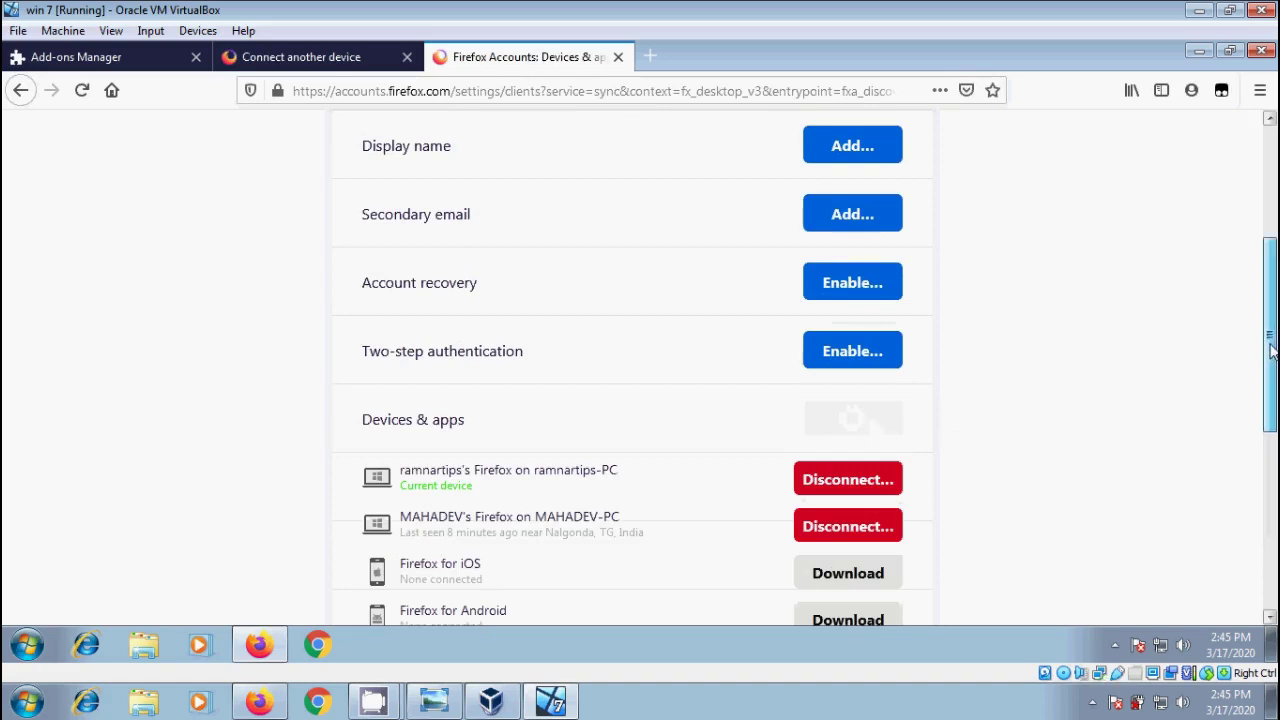
{"action": "left_click_drag", "start_coordinate": [1270, 350], "coordinate": [1270, 430]}
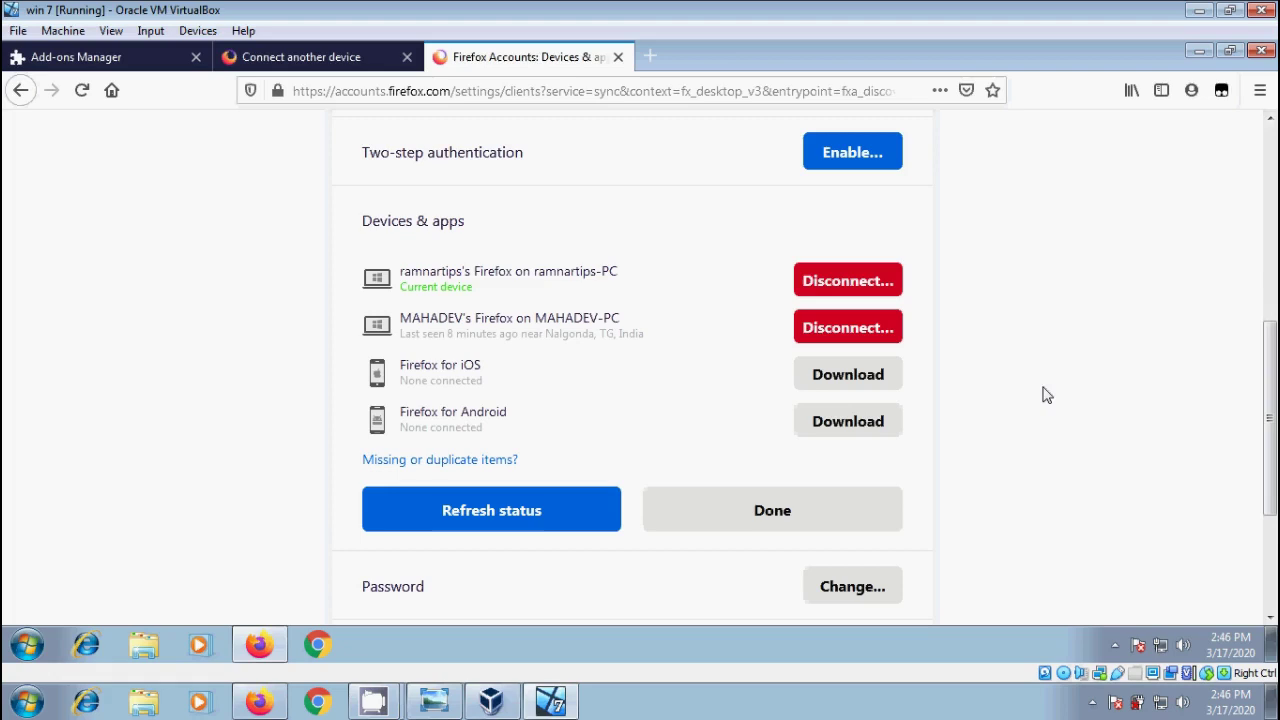
{"action": "left_click", "coordinate": [876, 333]}
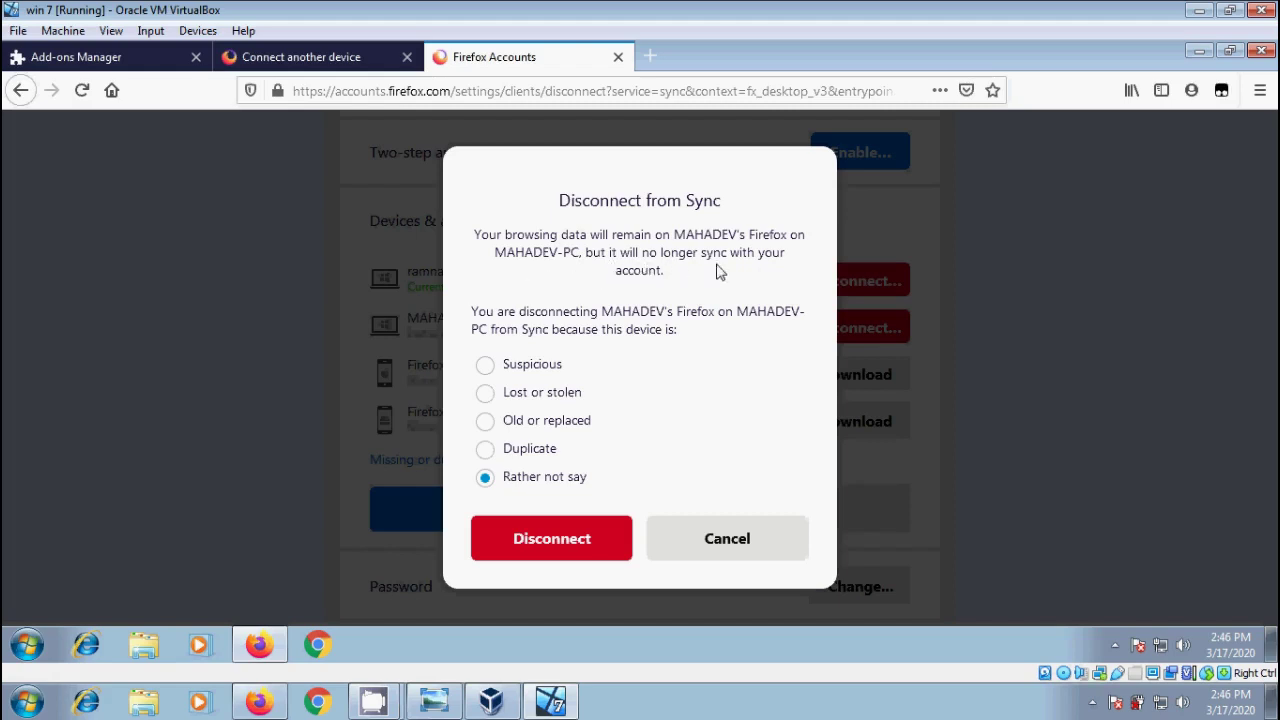
{"action": "left_click", "coordinate": [585, 543]}
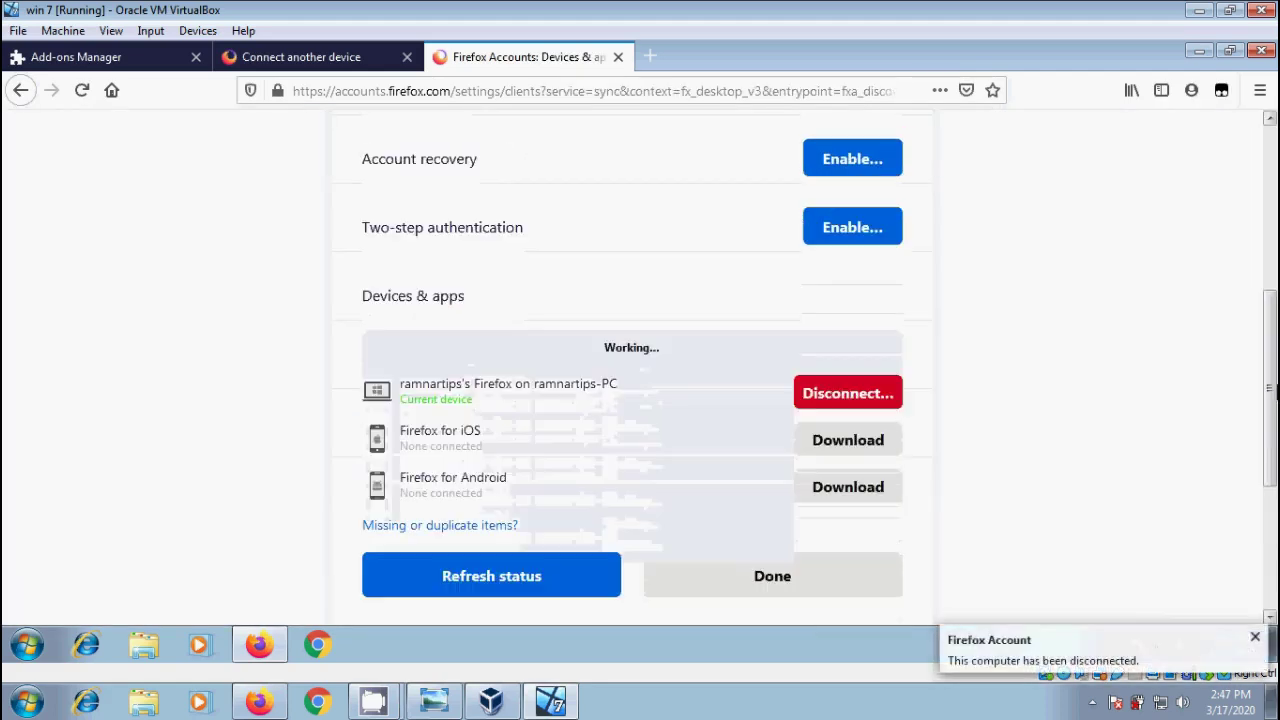
{"action": "left_click", "coordinate": [1191, 90]}
Step: From Sync Settings, sign out via Account Settings > Sign Out and confirm Disconnect
{"action": "left_click", "coordinate": [1058, 296]}
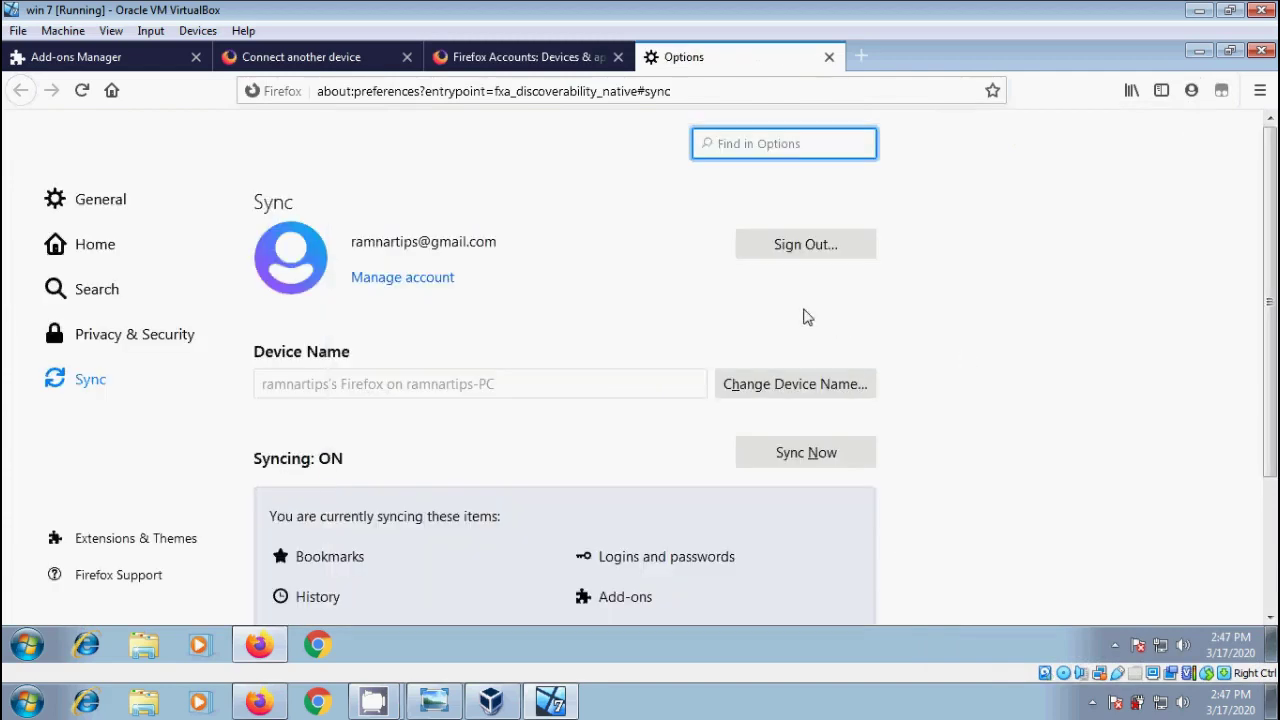
{"action": "left_click", "coordinate": [1192, 92]}
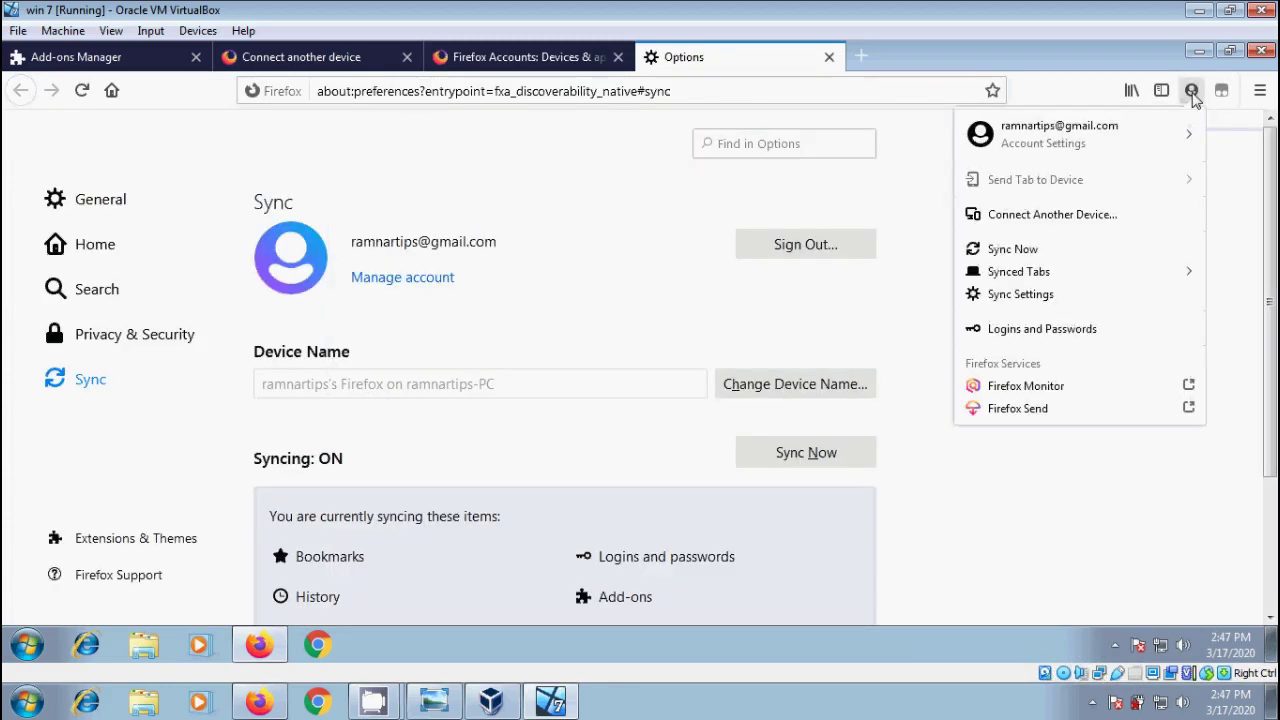
{"action": "left_click", "coordinate": [1086, 137]}
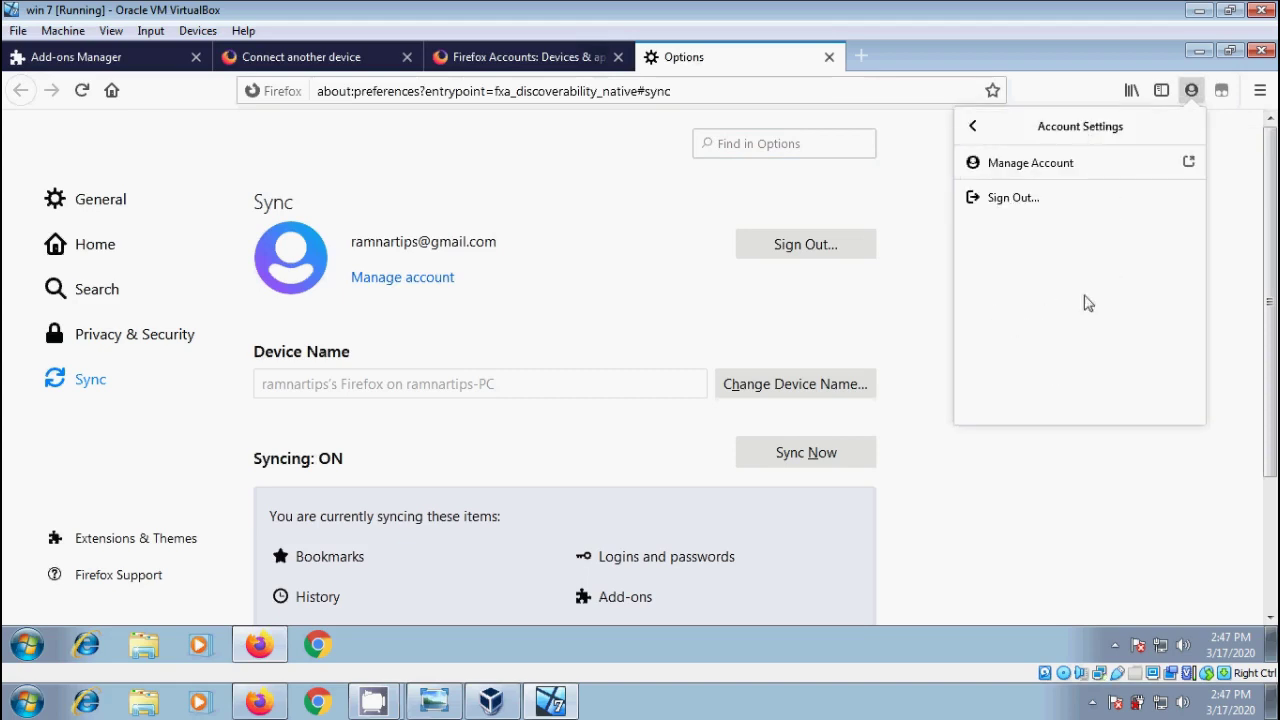
{"action": "left_click", "coordinate": [990, 198]}
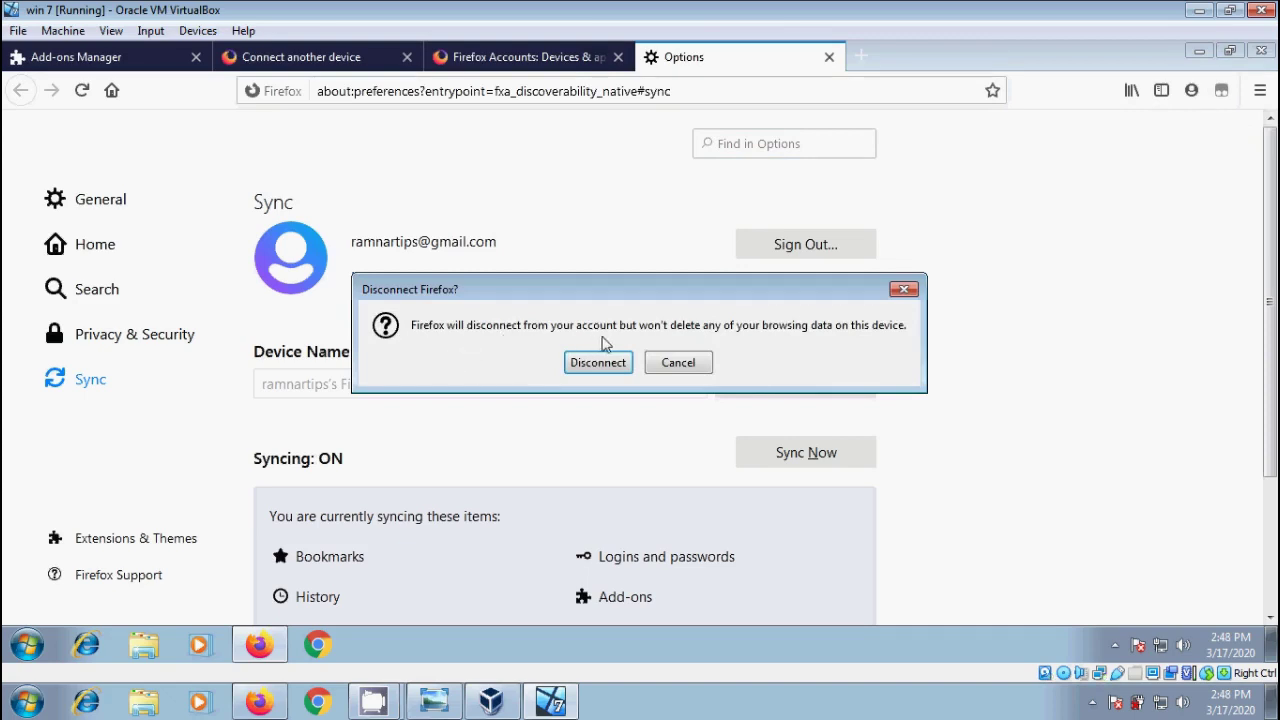
{"action": "left_click", "coordinate": [598, 367]}
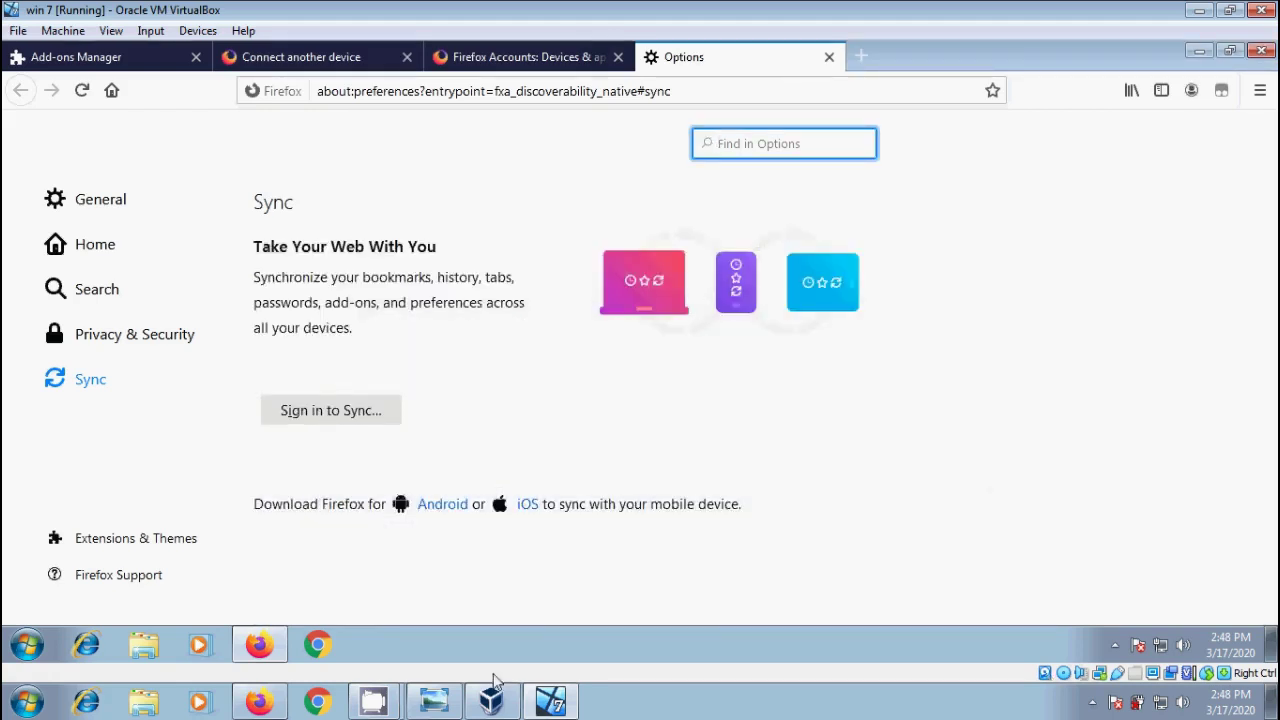
Step: Show the 'Turn on Sync' title image in Photo Viewer, then minimize it to reveal the desktop
{"action": "left_click", "coordinate": [430, 703]}
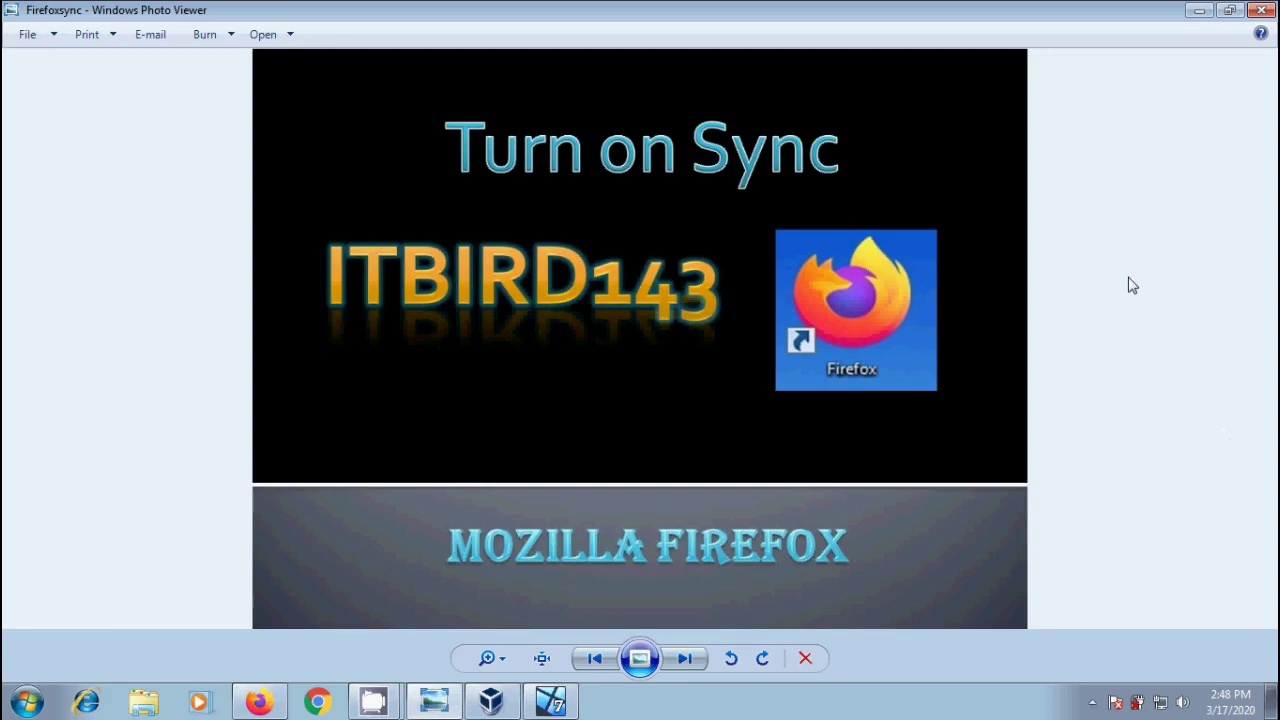
{"action": "left_click", "coordinate": [1198, 10]}
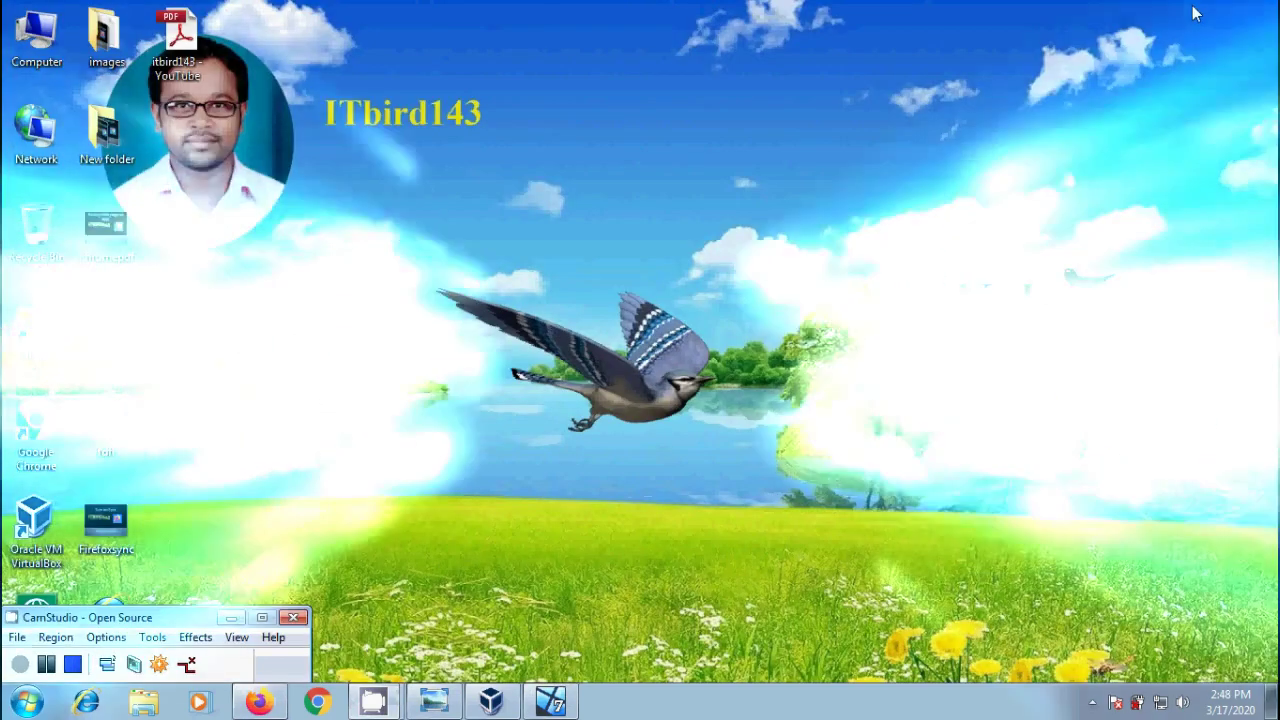